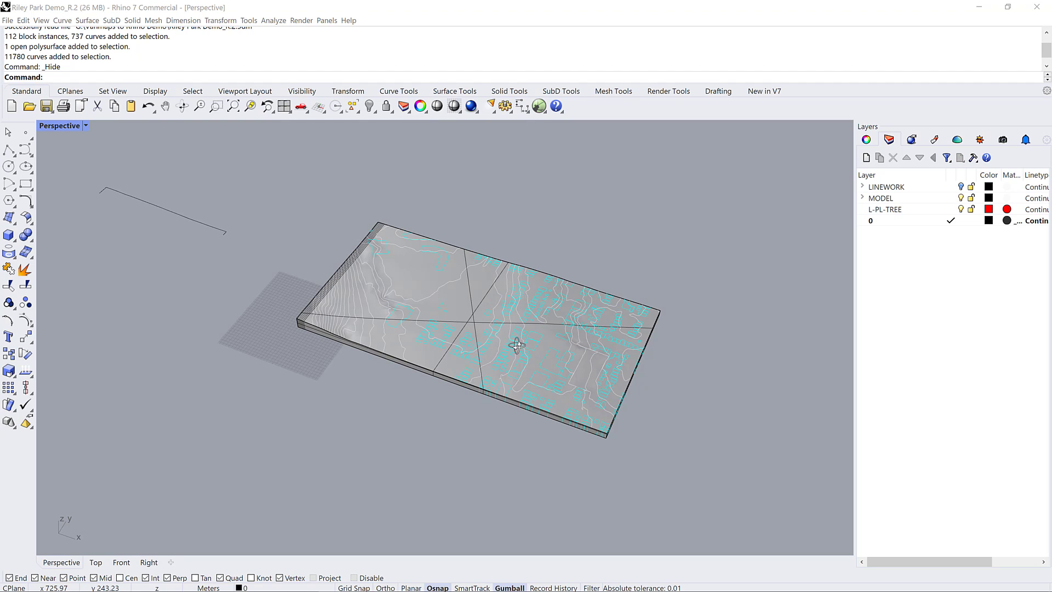
{"action": "scroll", "coordinate": [450, 317], "scroll_direction": "up", "scroll_amount": 3}
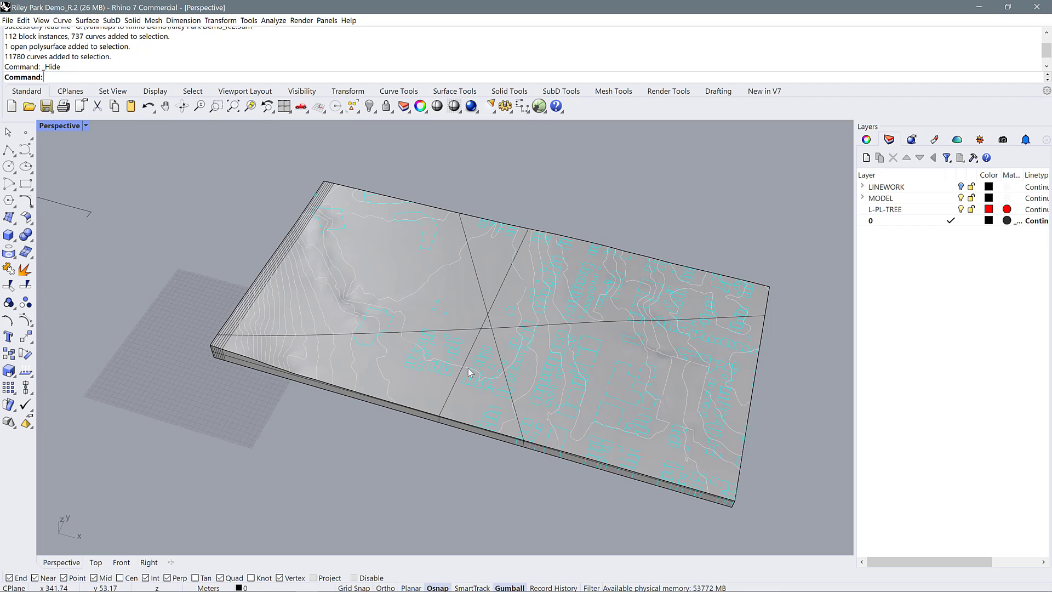
{"action": "scroll", "coordinate": [467, 384], "scroll_direction": "down", "scroll_amount": 2}
{"action": "right_click_drag", "start_coordinate": [467, 386], "coordinate": [447, 346]}
{"action": "scroll", "coordinate": [448, 346], "scroll_direction": "up", "scroll_amount": 4}
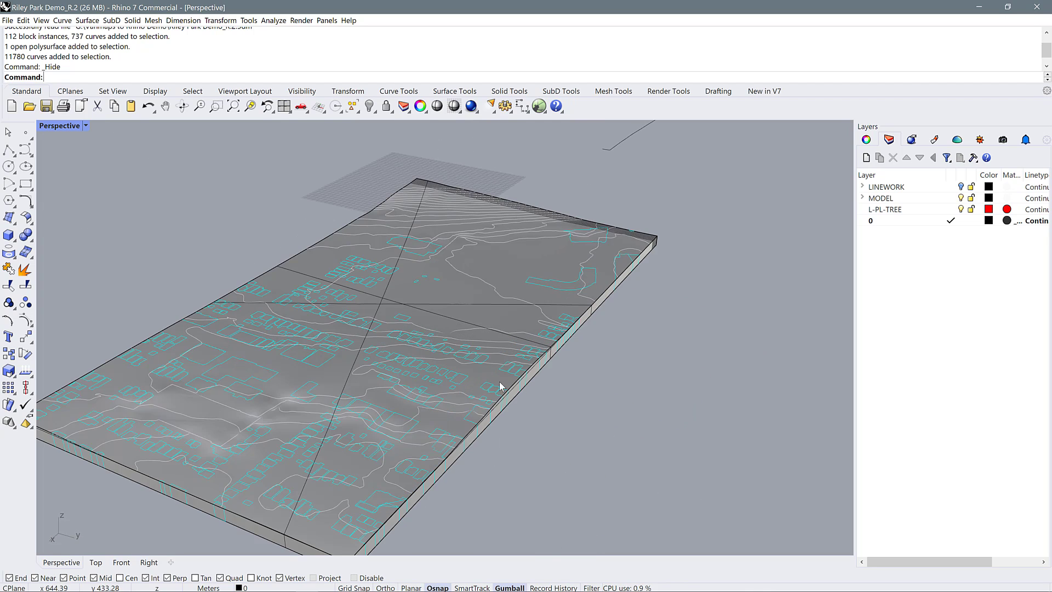
{"action": "right_click_drag", "start_coordinate": [500, 385], "coordinate": [621, 381]}
{"action": "scroll", "coordinate": [621, 381], "scroll_direction": "down", "scroll_amount": 4}
{"action": "scroll", "coordinate": [573, 384], "scroll_direction": "up", "scroll_amount": 4}
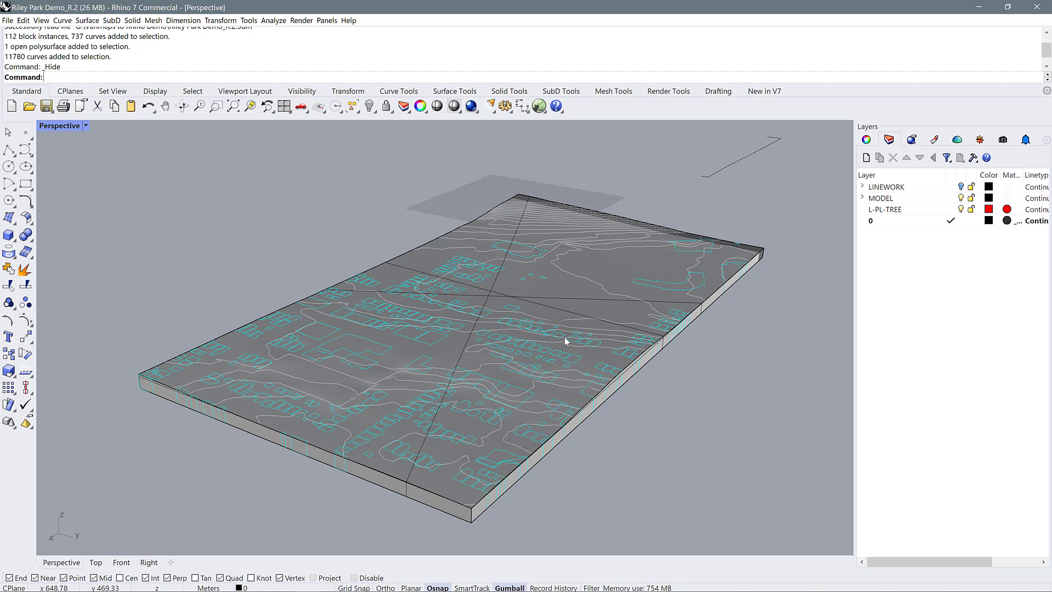
Open the display options and show the list of all display modes
{"action": "left_click", "coordinate": [85, 125]}
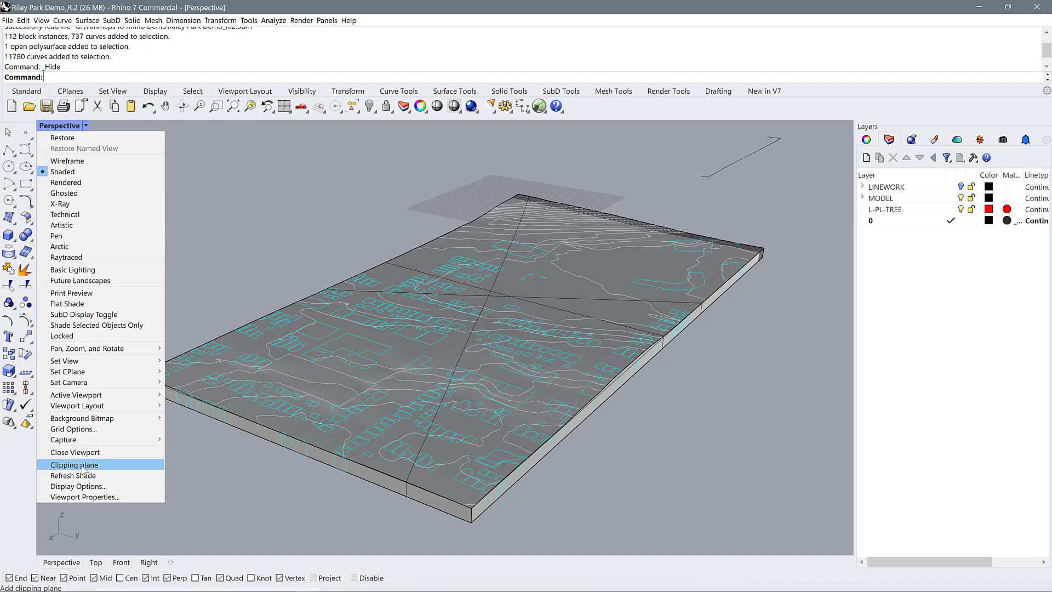
{"action": "left_click", "coordinate": [82, 486]}
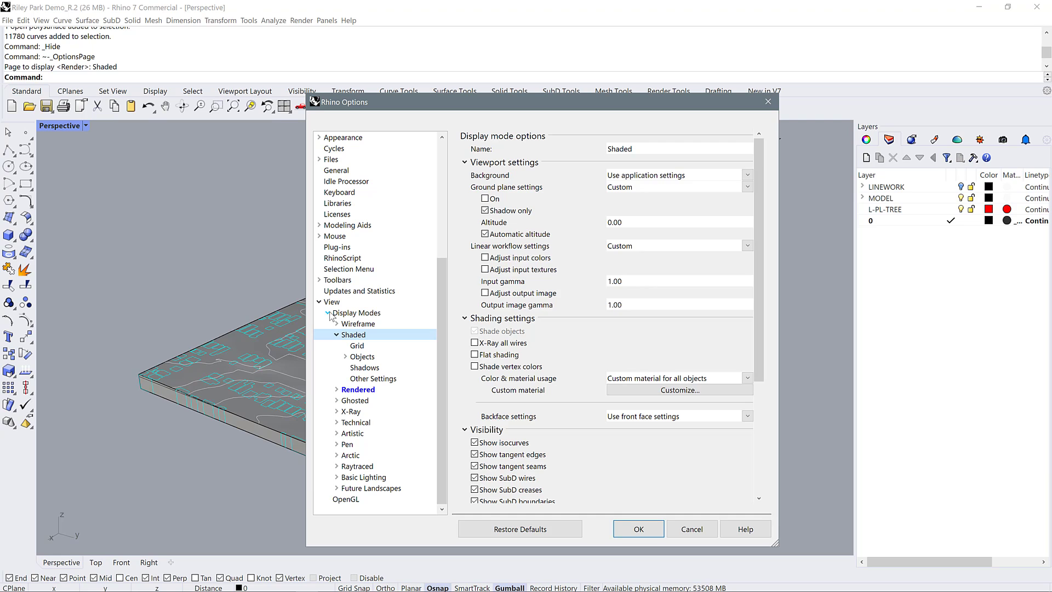
{"action": "left_click", "coordinate": [328, 312]}
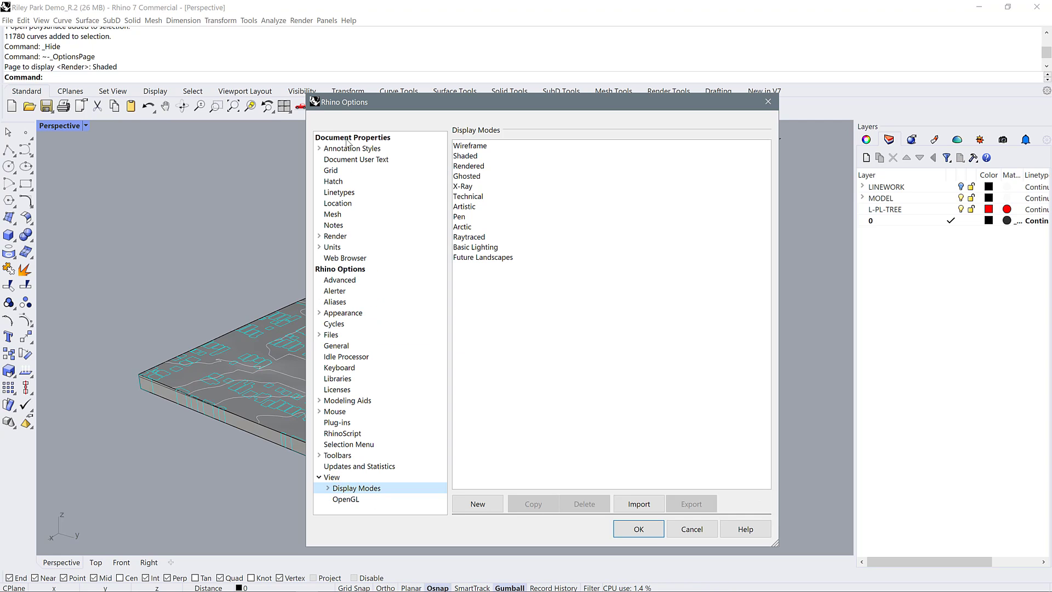
{"action": "left_click", "coordinate": [336, 477]}
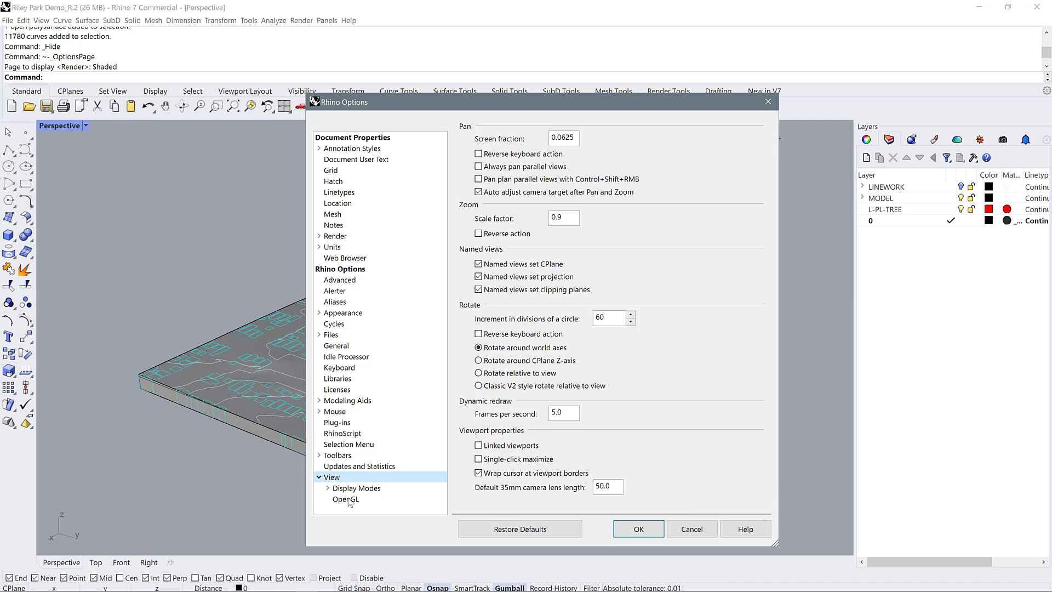
{"action": "left_click", "coordinate": [356, 488]}
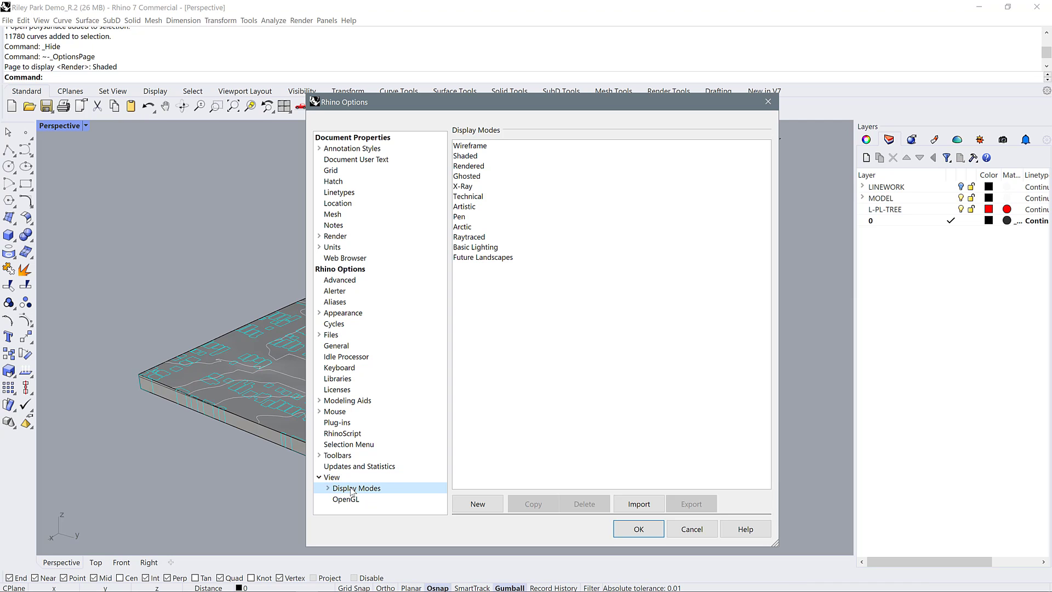
Start importing a display mode and browse from ARCH 515 through Graphic Refs, CAD - Graphics, 3D and Rhino to the Display Modes folder
{"action": "left_click", "coordinate": [643, 505]}
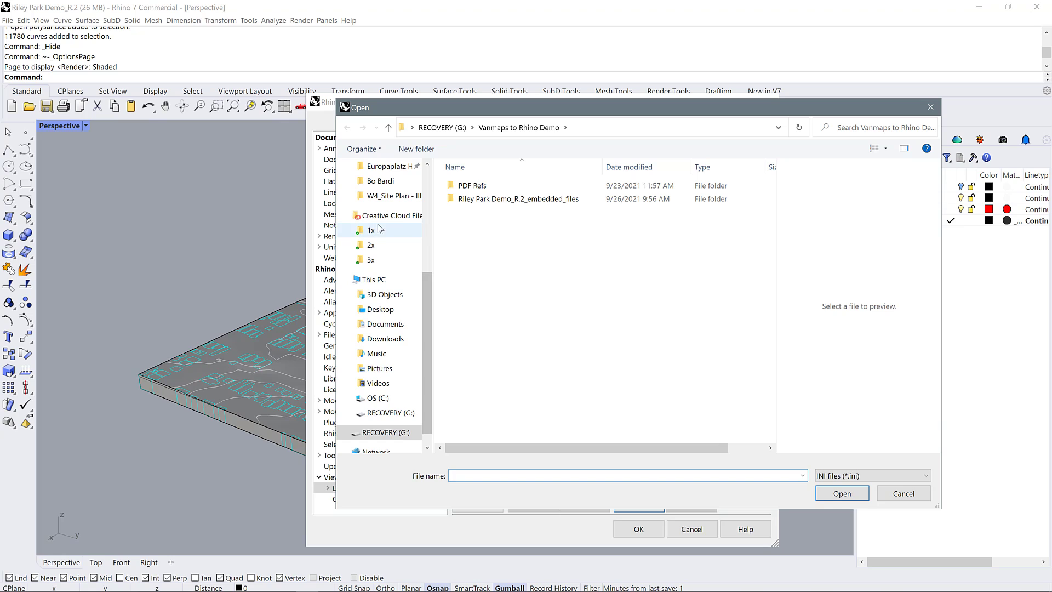
{"action": "scroll", "coordinate": [386, 244], "scroll_direction": "up", "scroll_amount": 2}
{"action": "scroll", "coordinate": [386, 244], "scroll_direction": "up", "scroll_amount": 2}
{"action": "left_click", "coordinate": [384, 270]}
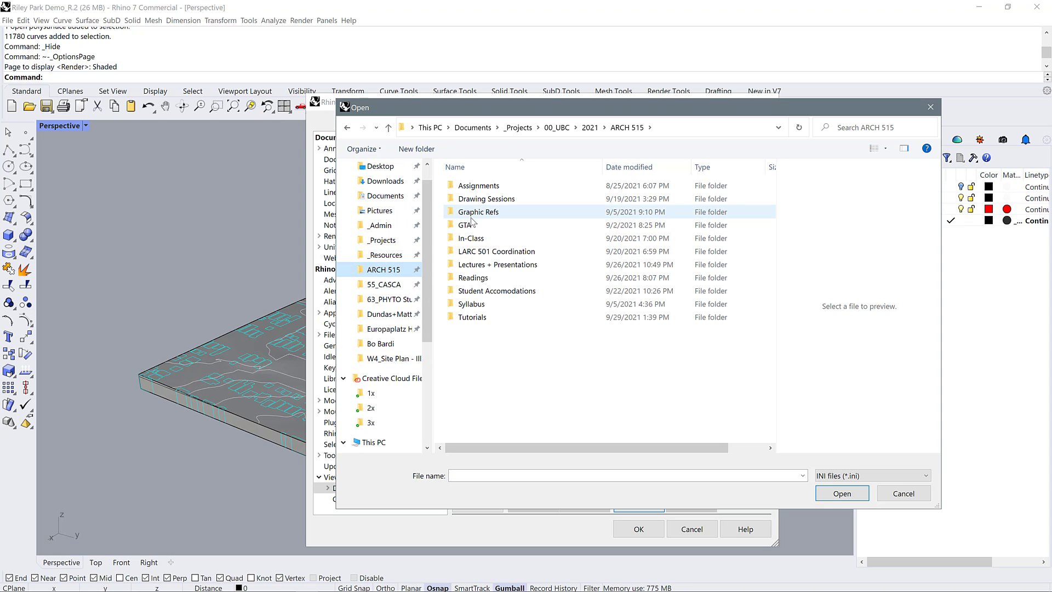
{"action": "left_click", "coordinate": [471, 218]}
{"action": "double_click", "coordinate": [471, 219]}
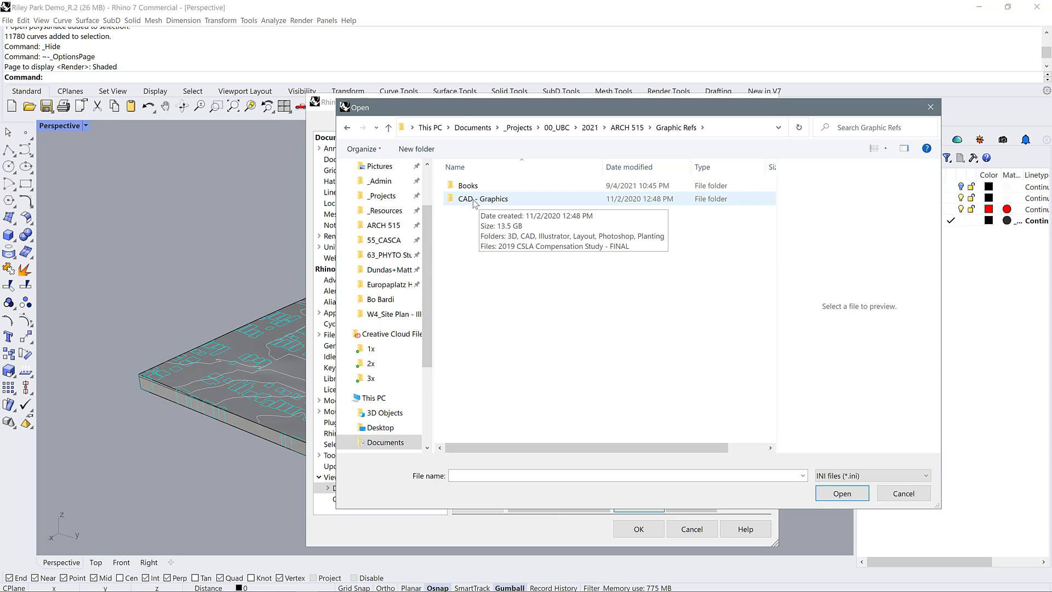
{"action": "double_click", "coordinate": [486, 204]}
{"action": "double_click", "coordinate": [462, 186]}
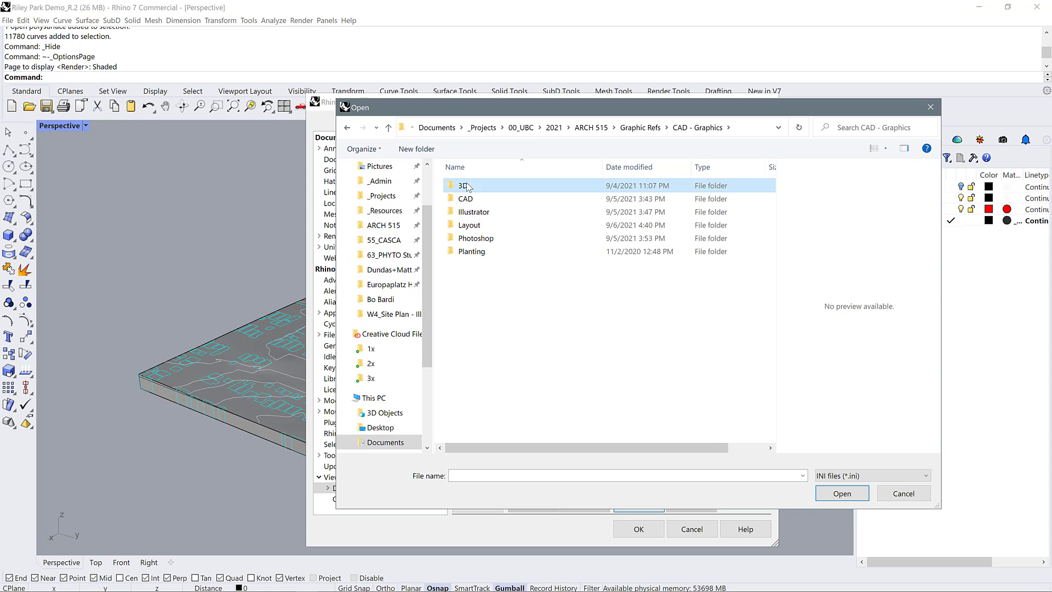
{"action": "left_click", "coordinate": [468, 188]}
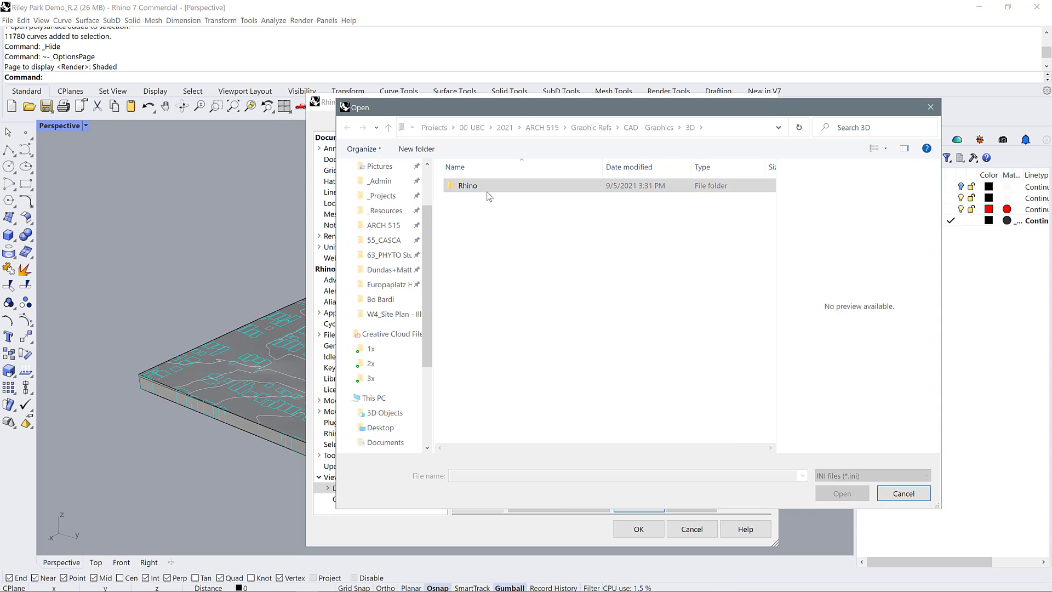
{"action": "double_click", "coordinate": [486, 189]}
{"action": "double_click", "coordinate": [488, 189]}
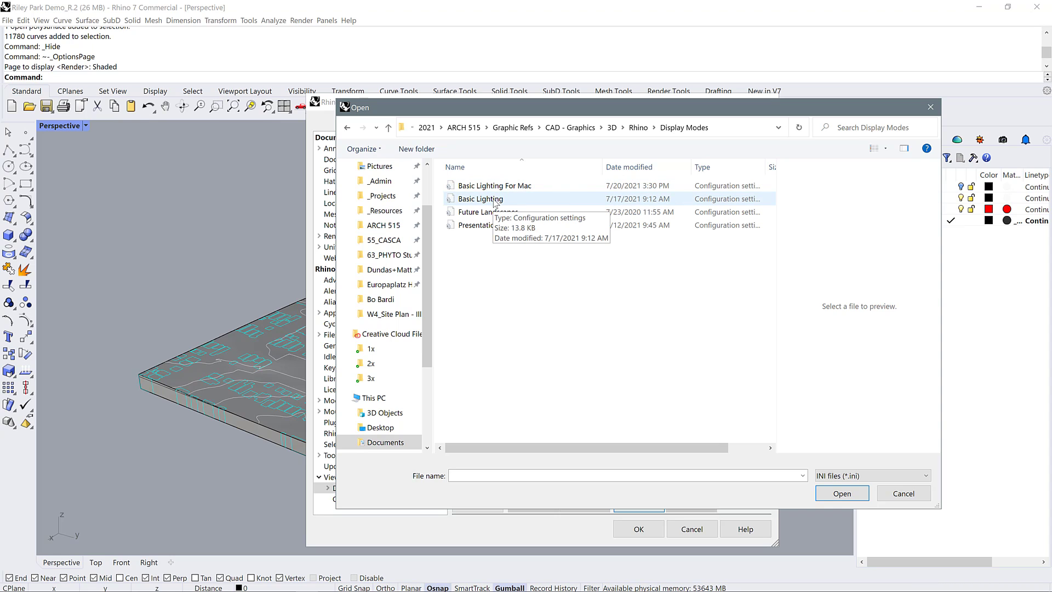
Select the Basic Lighting configuration file, then cancel the import and leave the options
{"action": "left_click", "coordinate": [471, 199]}
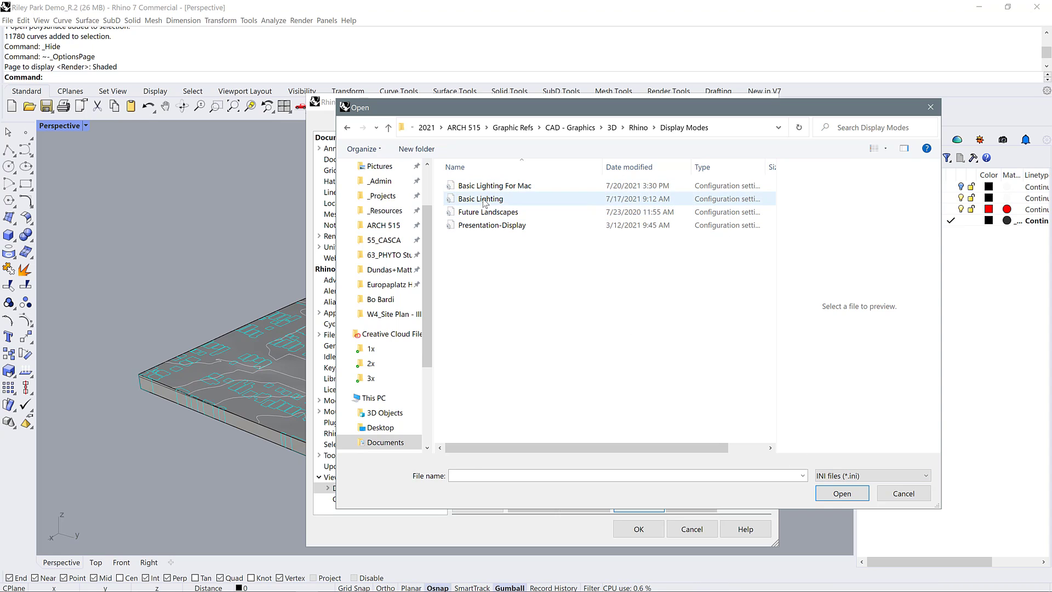
{"action": "left_click", "coordinate": [895, 495]}
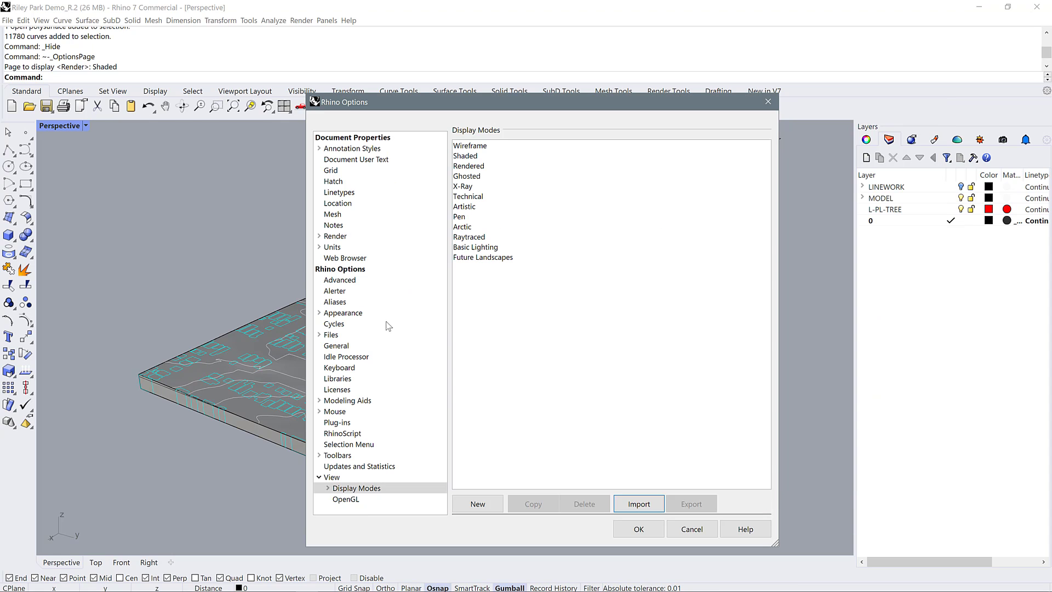
{"action": "left_click", "coordinate": [692, 528]}
Set the Perspective viewport's display mode to Basic Lighting and view the terrain model from another angle
{"action": "scroll", "coordinate": [633, 349], "scroll_direction": "up", "scroll_amount": 2}
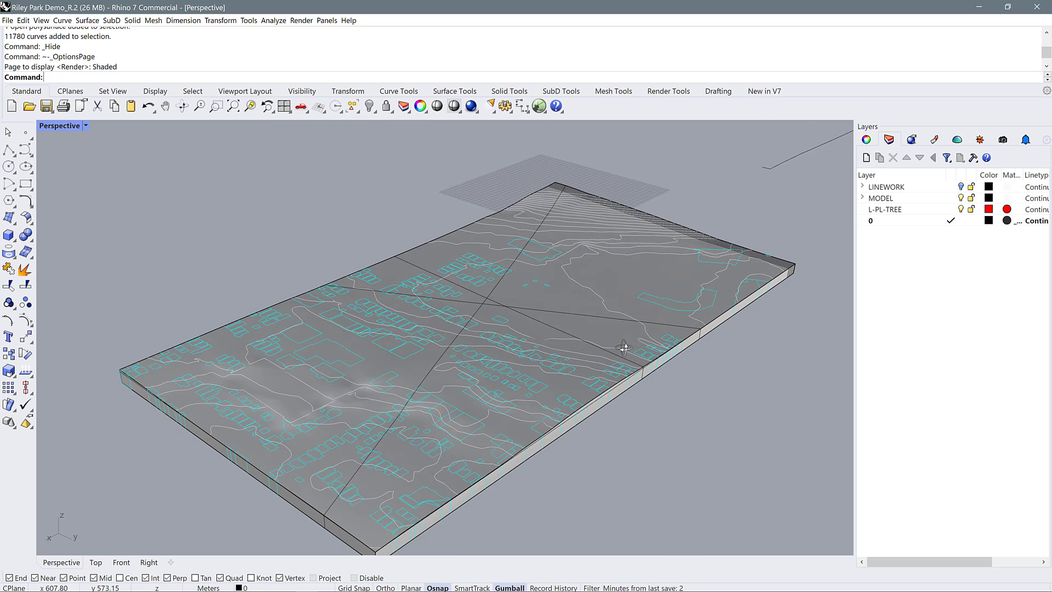
{"action": "left_click", "coordinate": [86, 126]}
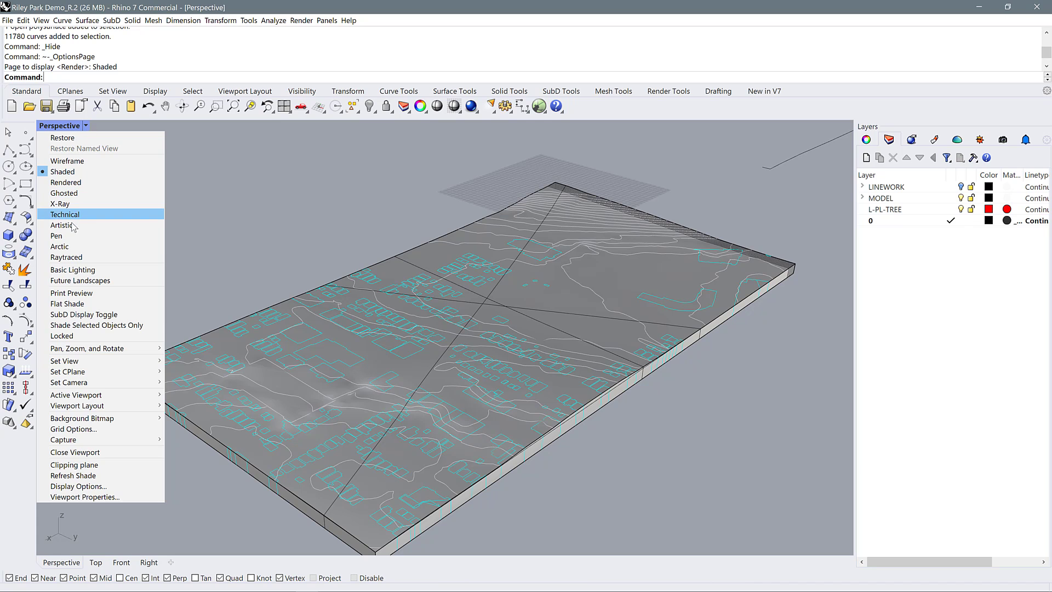
{"action": "left_click", "coordinate": [73, 269]}
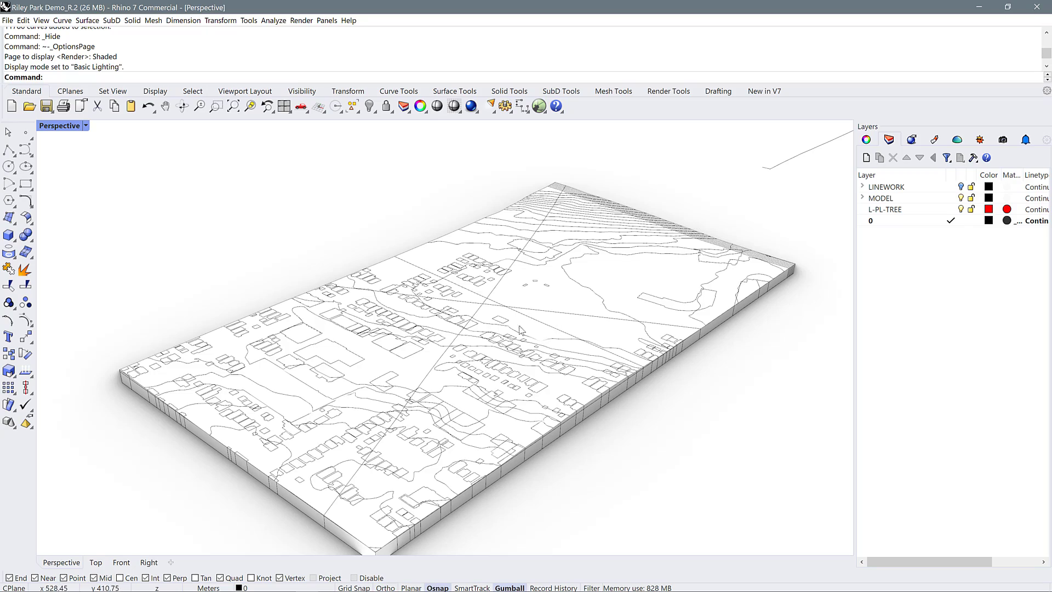
{"action": "mouse_move", "coordinate": [466, 361]}
{"action": "right_mouse_down"}
{"action": "mouse_move", "coordinate": [465, 387]}
{"action": "mouse_move", "coordinate": [439, 352]}
{"action": "mouse_move", "coordinate": [381, 358]}
{"action": "mouse_move", "coordinate": [498, 368]}
{"action": "mouse_move", "coordinate": [473, 384]}
{"action": "mouse_move", "coordinate": [495, 404]}
{"action": "mouse_move", "coordinate": [425, 369]}
{"action": "mouse_move", "coordinate": [445, 349]}
{"action": "mouse_move", "coordinate": [453, 357]}
{"action": "right_mouse_up"}
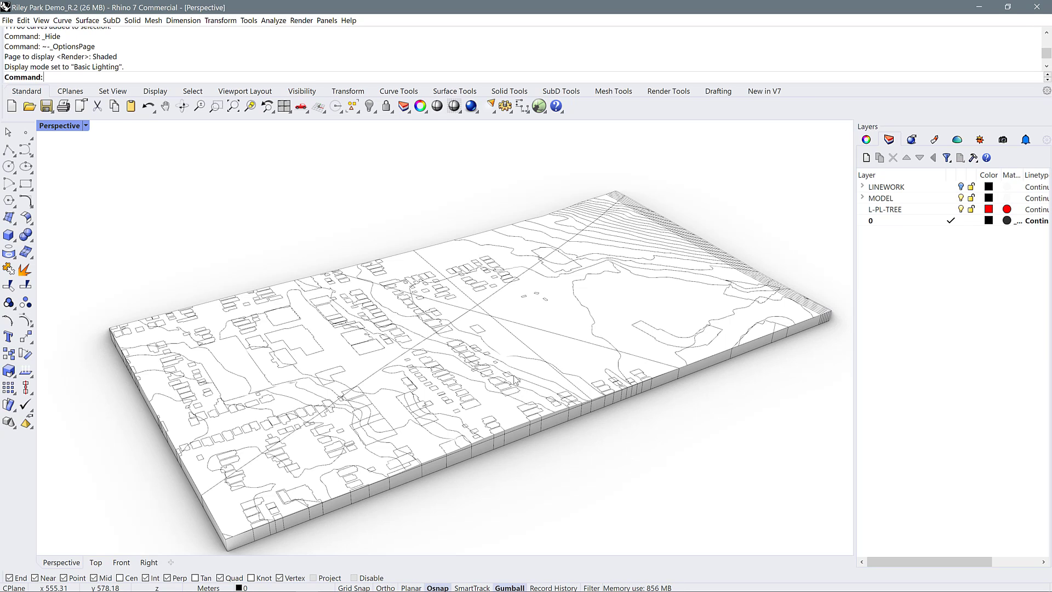
{"action": "scroll", "coordinate": [403, 411], "scroll_direction": "down", "scroll_amount": 2}
{"action": "scroll", "coordinate": [478, 328], "scroll_direction": "up", "scroll_amount": 2}
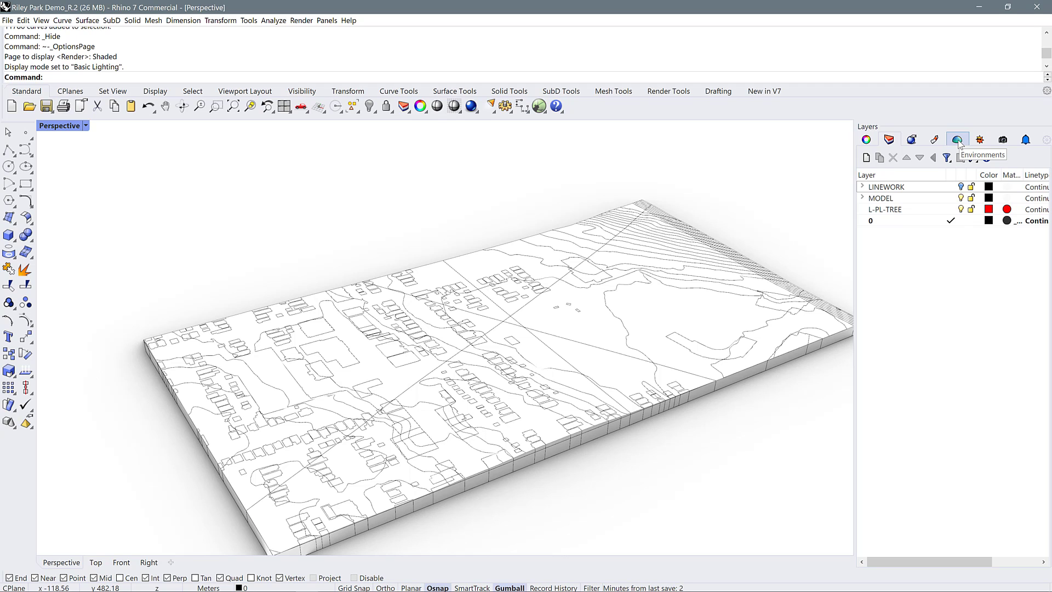
Check which side panels are enabled, then bring up the render tools and the environment settings
{"action": "left_click", "coordinate": [1046, 140]}
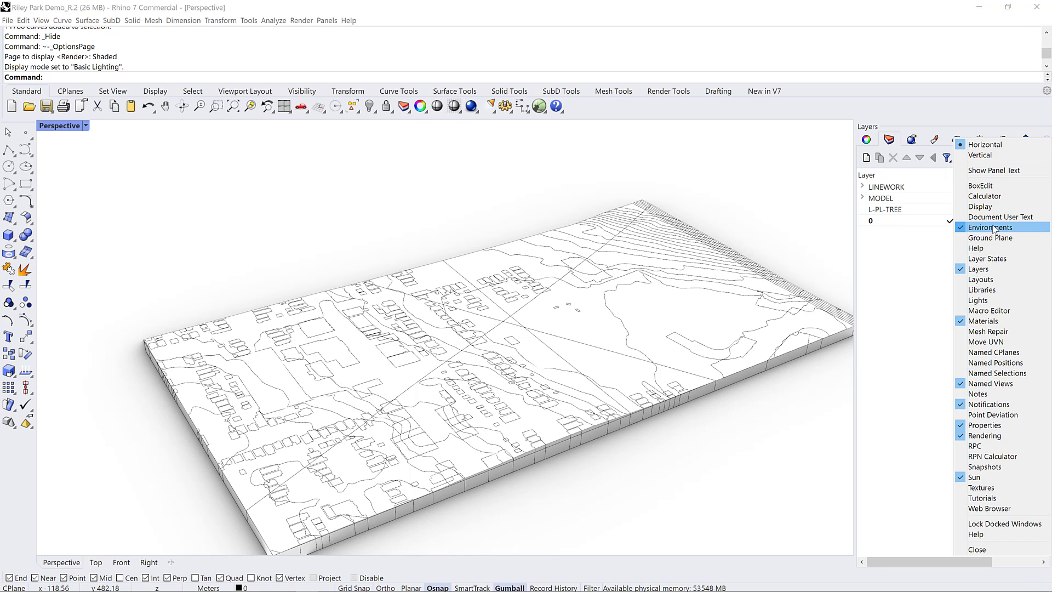
{"action": "left_click", "coordinate": [971, 114]}
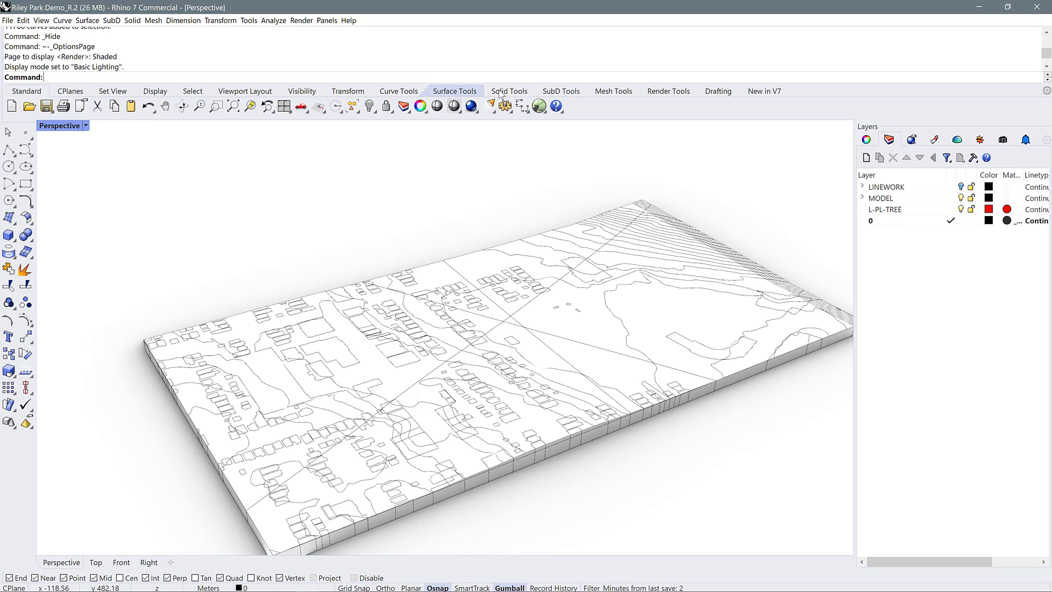
{"action": "left_click", "coordinate": [655, 96]}
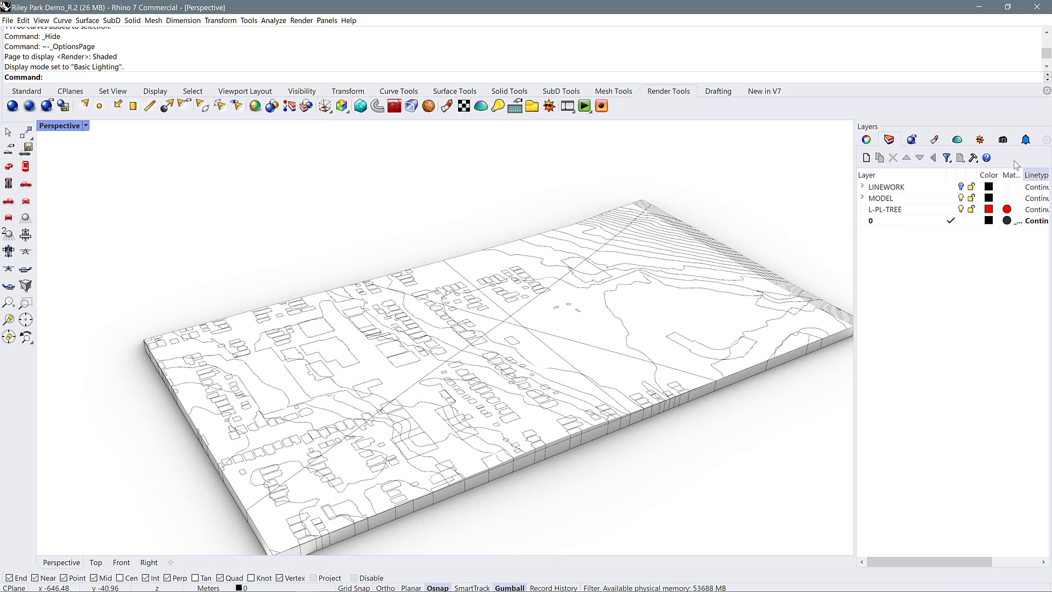
{"action": "left_click", "coordinate": [959, 140]}
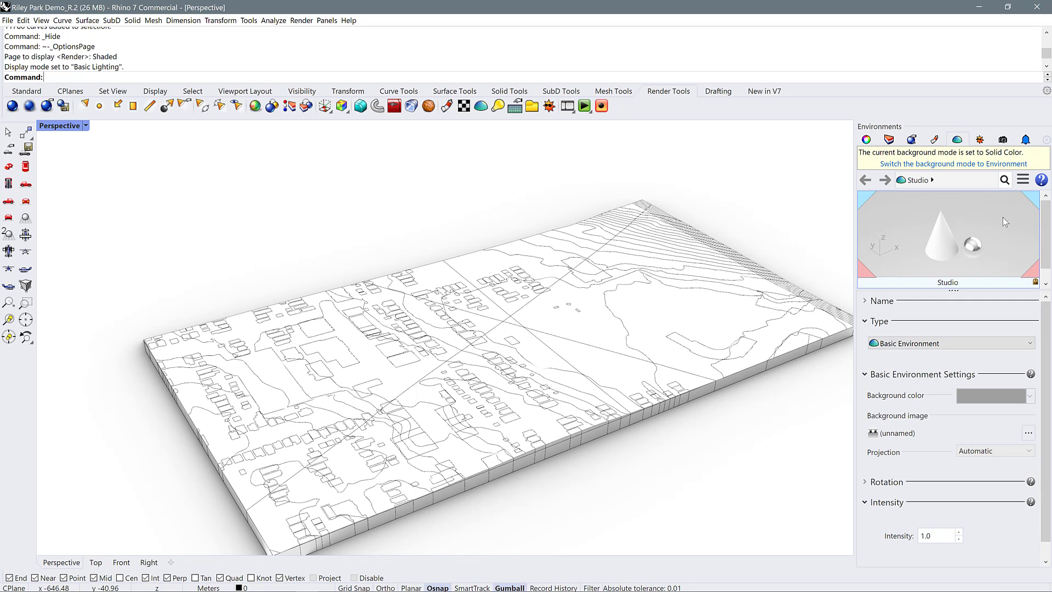
Import the RhinoSky environment from the environment library
{"action": "scroll", "coordinate": [930, 231], "scroll_direction": "down", "scroll_amount": 1}
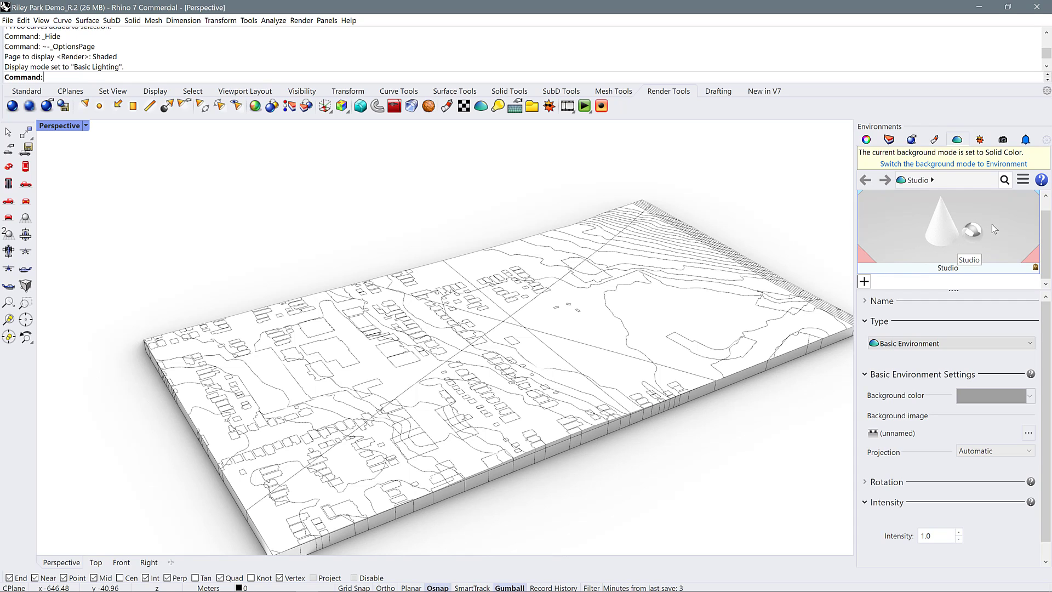
{"action": "left_click", "coordinate": [865, 281]}
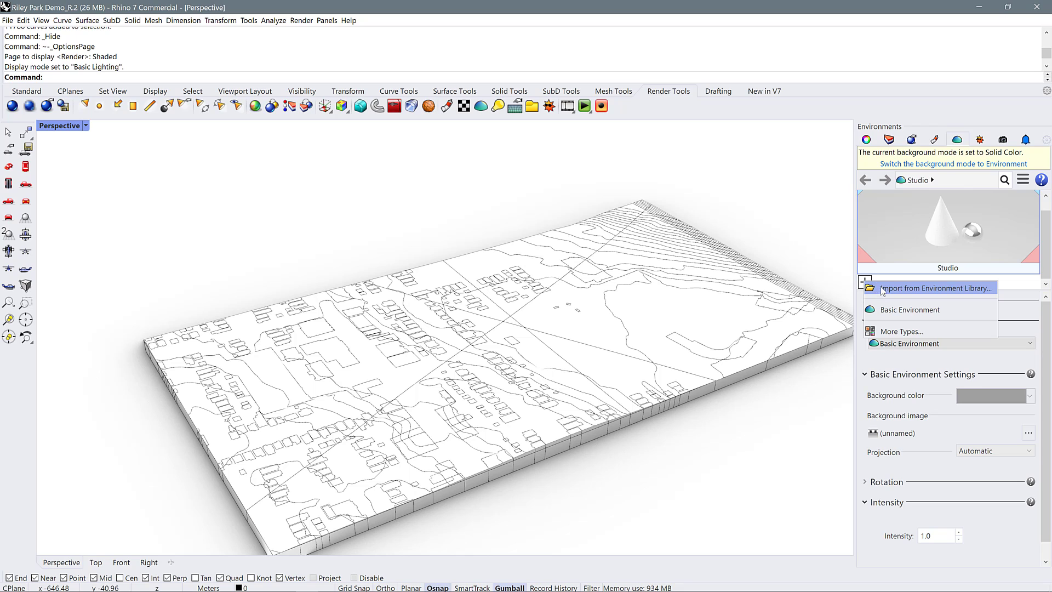
{"action": "left_click", "coordinate": [910, 292]}
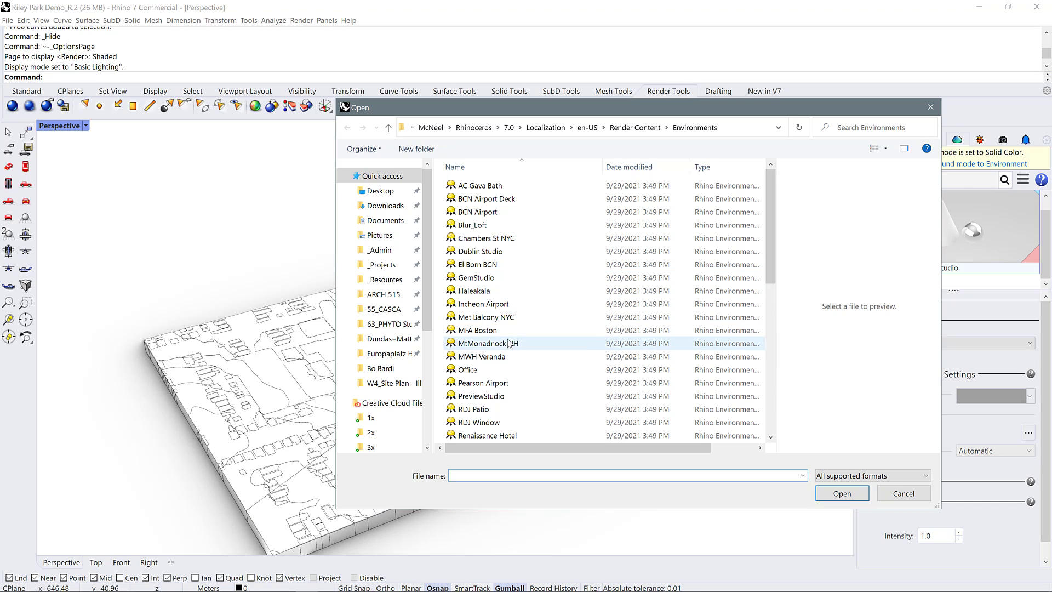
{"action": "scroll", "coordinate": [495, 330], "scroll_direction": "down", "scroll_amount": 3}
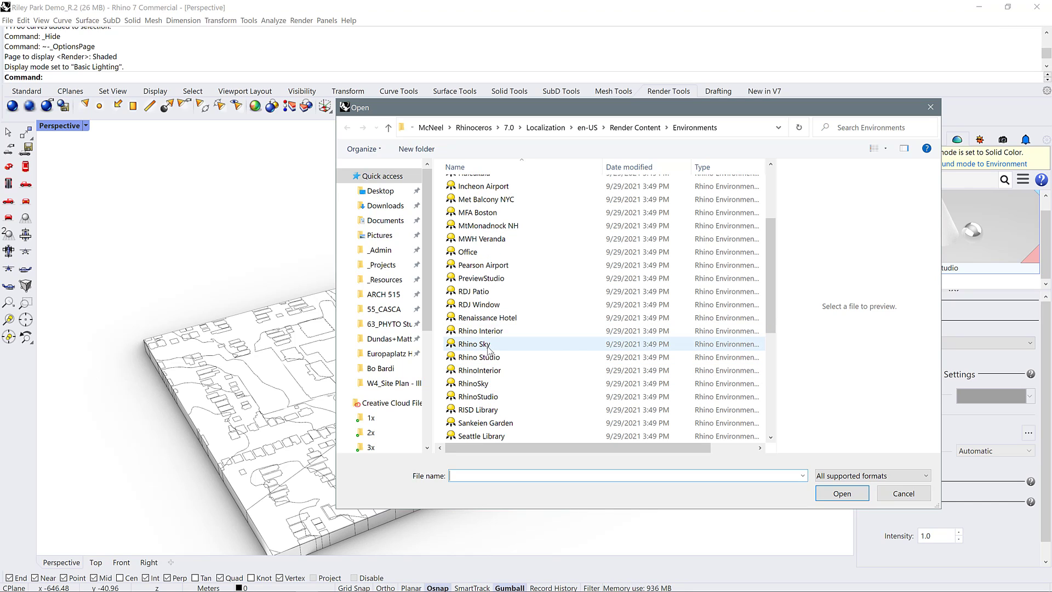
{"action": "left_click", "coordinate": [479, 387]}
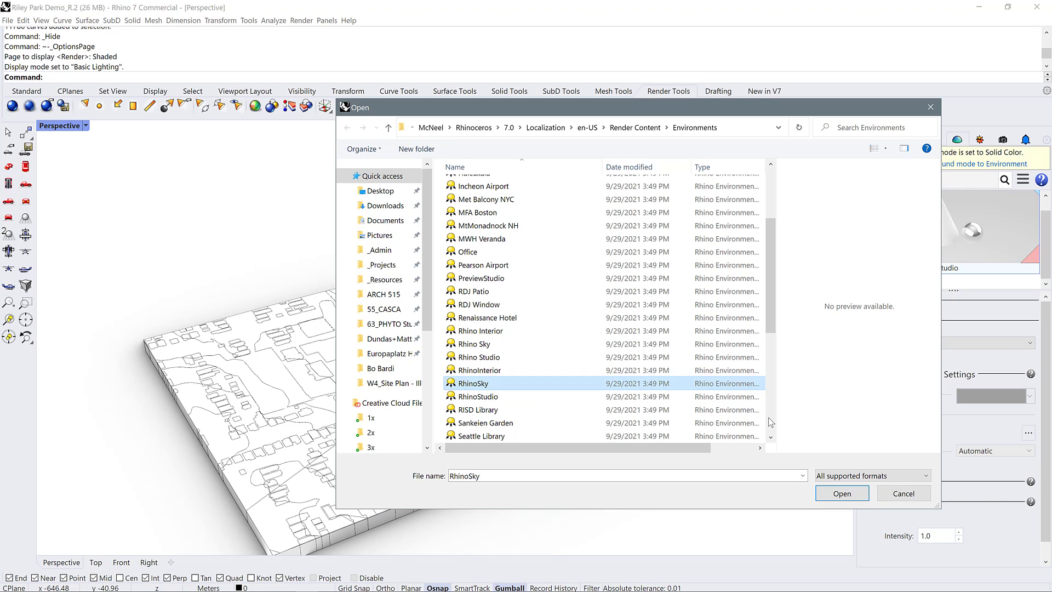
{"action": "left_click", "coordinate": [863, 494]}
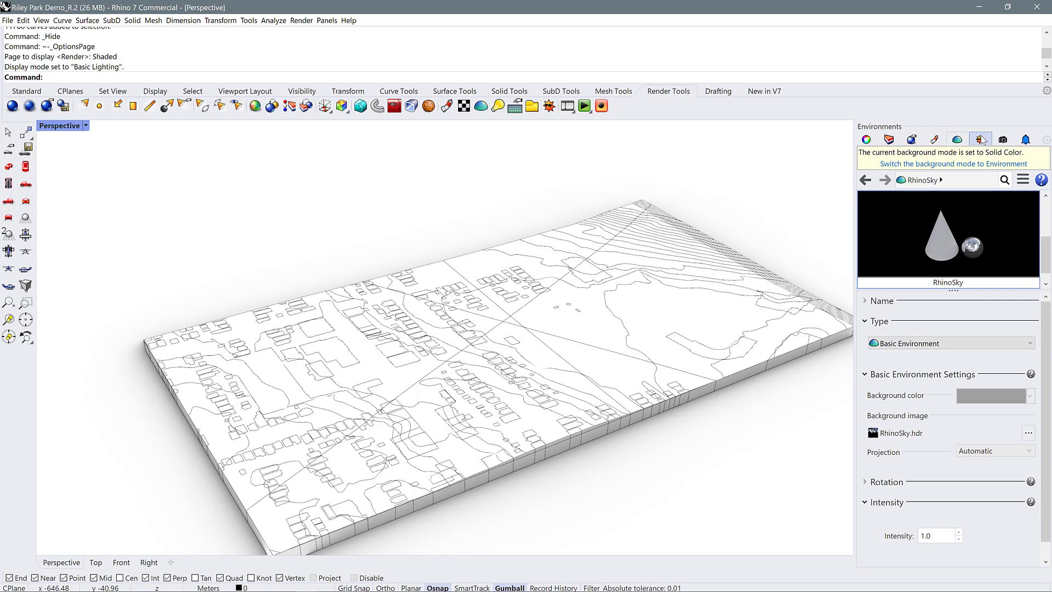
Open the sun settings and turn on the sun so the terrain model casts shadows
{"action": "left_click", "coordinate": [1046, 140]}
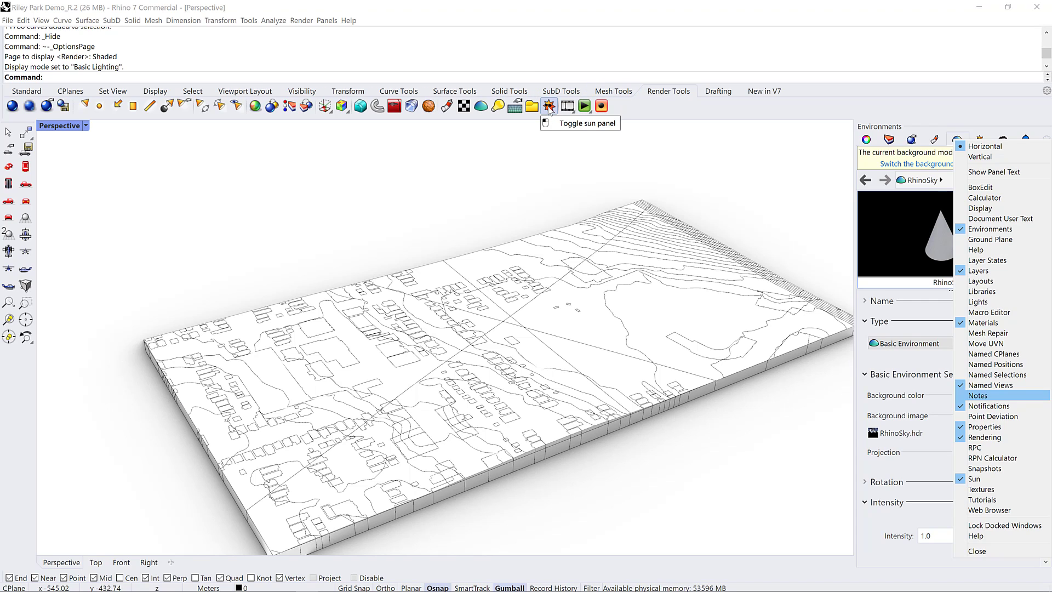
{"action": "left_click", "coordinate": [981, 140]}
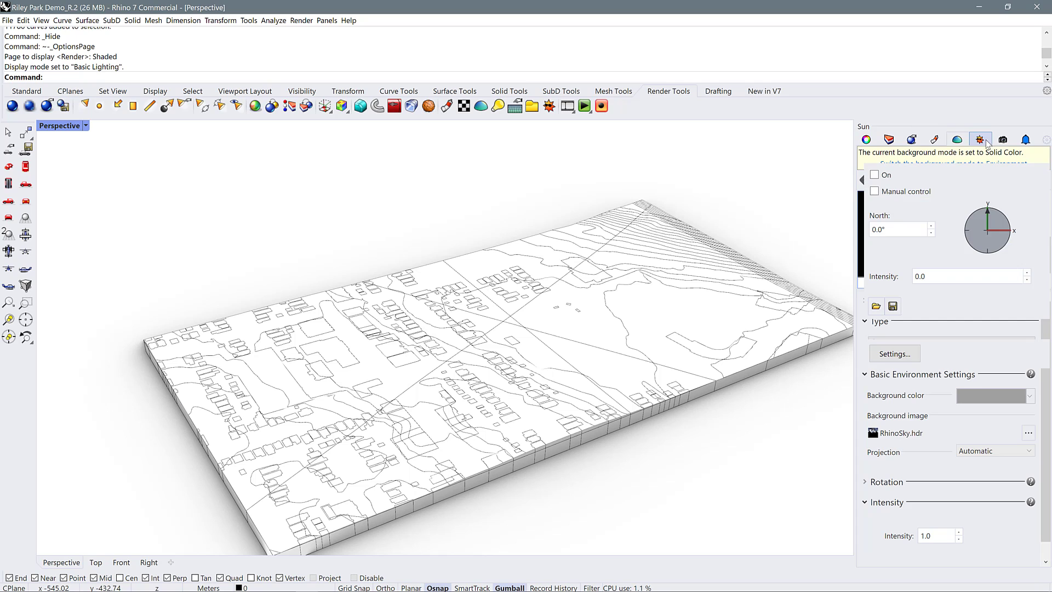
{"action": "left_click", "coordinate": [874, 175]}
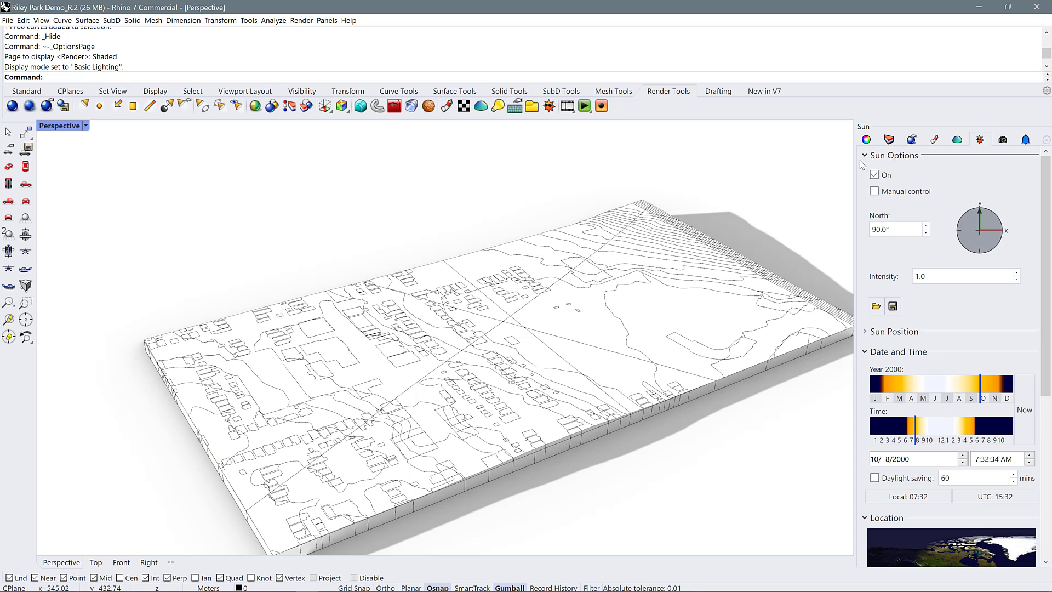
{"action": "scroll", "coordinate": [734, 301], "scroll_direction": "down", "scroll_amount": 2}
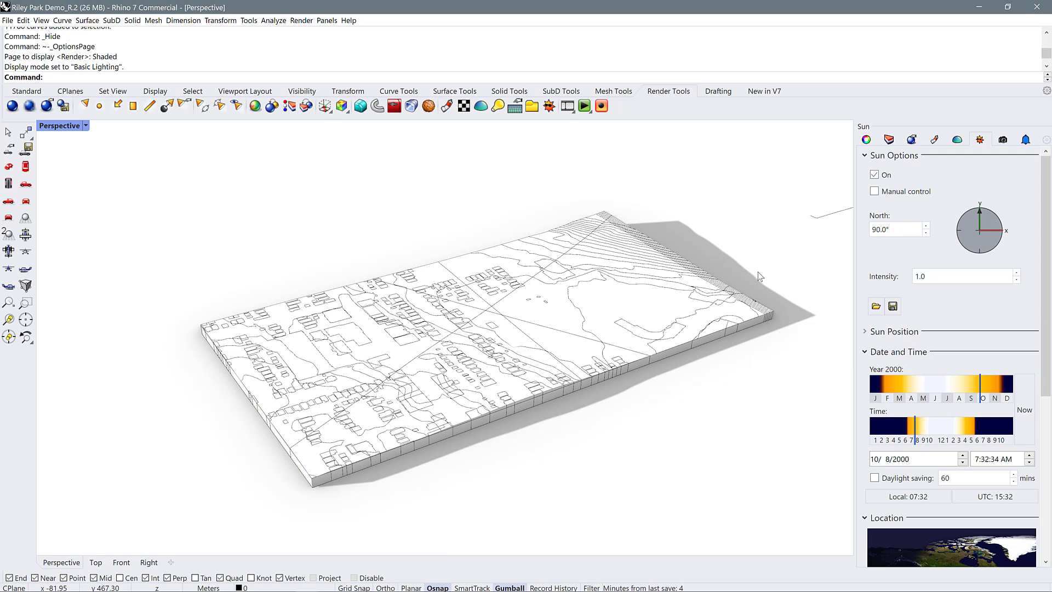
Examine the sun's location settings and browse the city list for places near the site
{"action": "scroll", "coordinate": [699, 315], "scroll_direction": "up", "scroll_amount": 1}
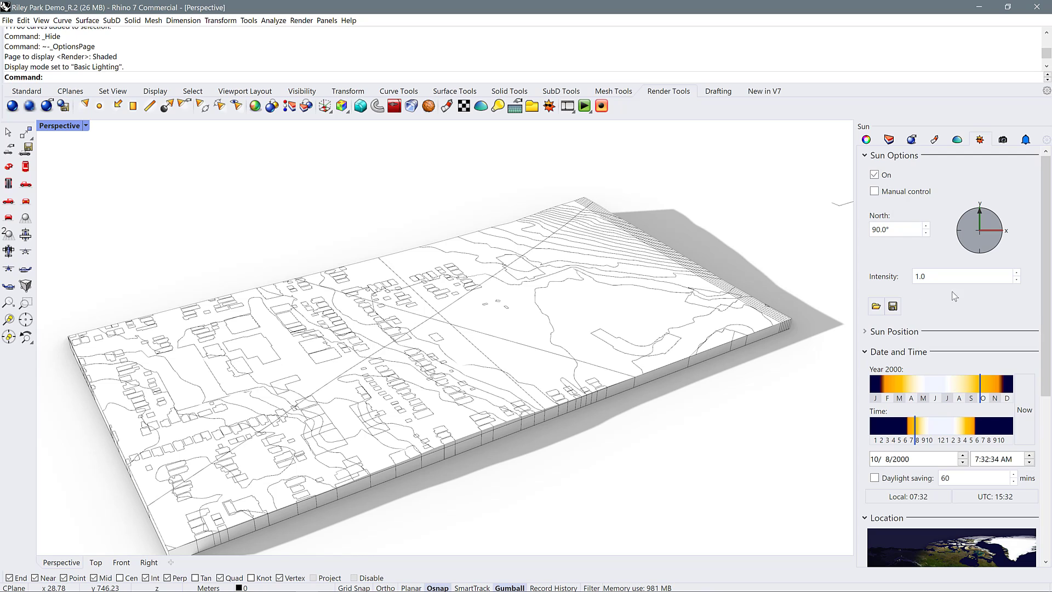
{"action": "scroll", "coordinate": [966, 318], "scroll_direction": "down", "scroll_amount": 3}
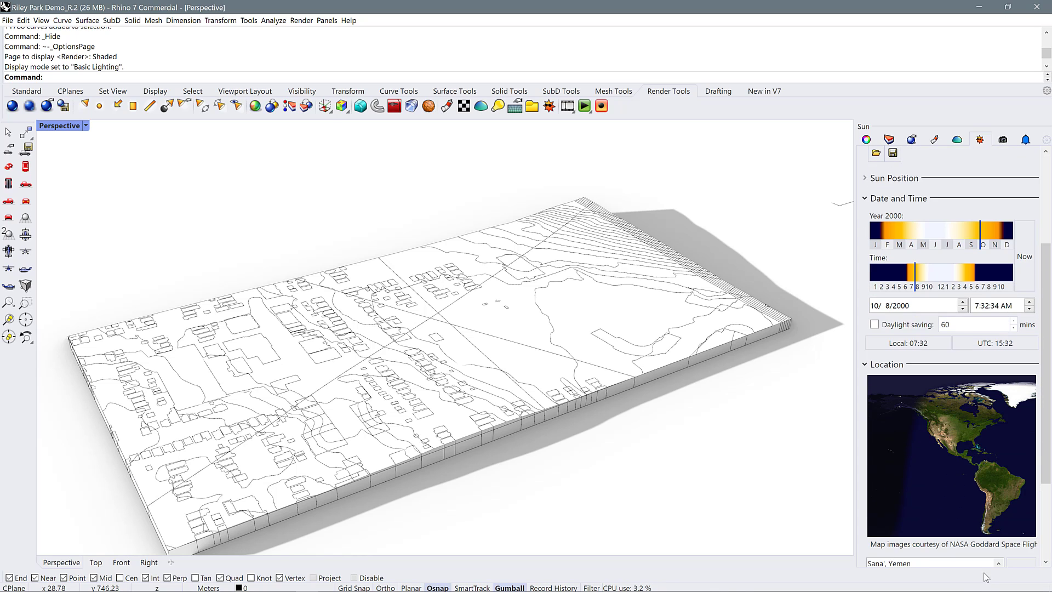
{"action": "scroll", "coordinate": [1007, 535], "scroll_direction": "down", "scroll_amount": 2}
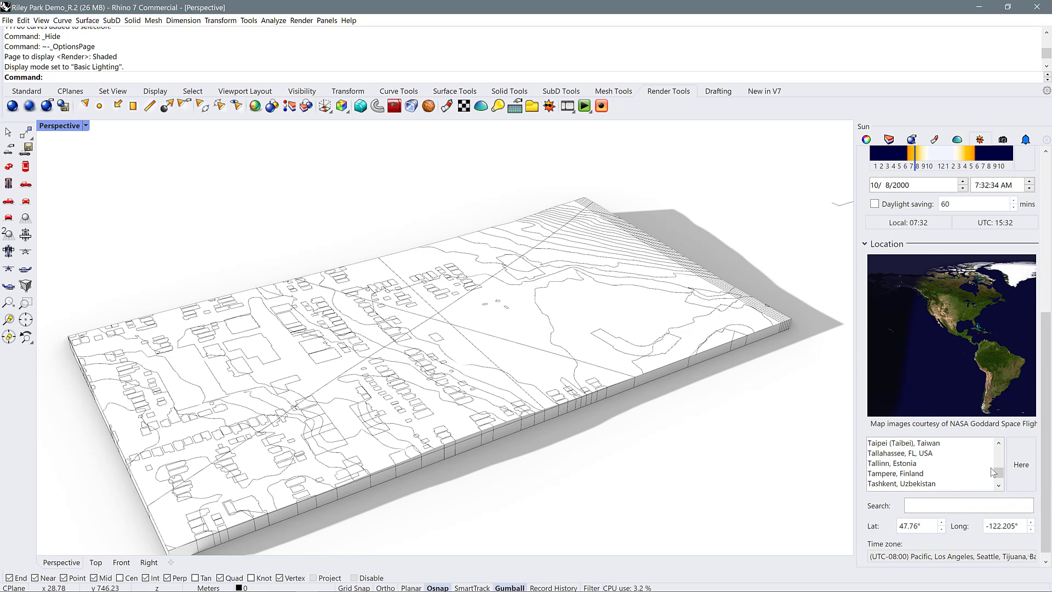
{"action": "scroll", "coordinate": [996, 481], "scroll_direction": "down", "scroll_amount": 6}
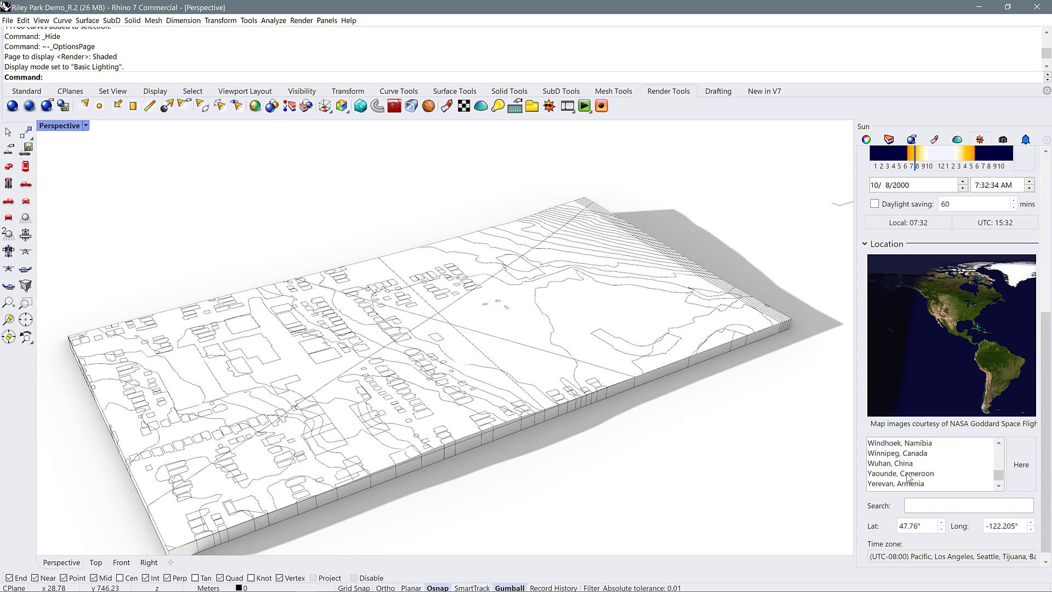
{"action": "scroll", "coordinate": [906, 474], "scroll_direction": "up", "scroll_amount": 2}
{"action": "scroll", "coordinate": [897, 470], "scroll_direction": "up", "scroll_amount": 2}
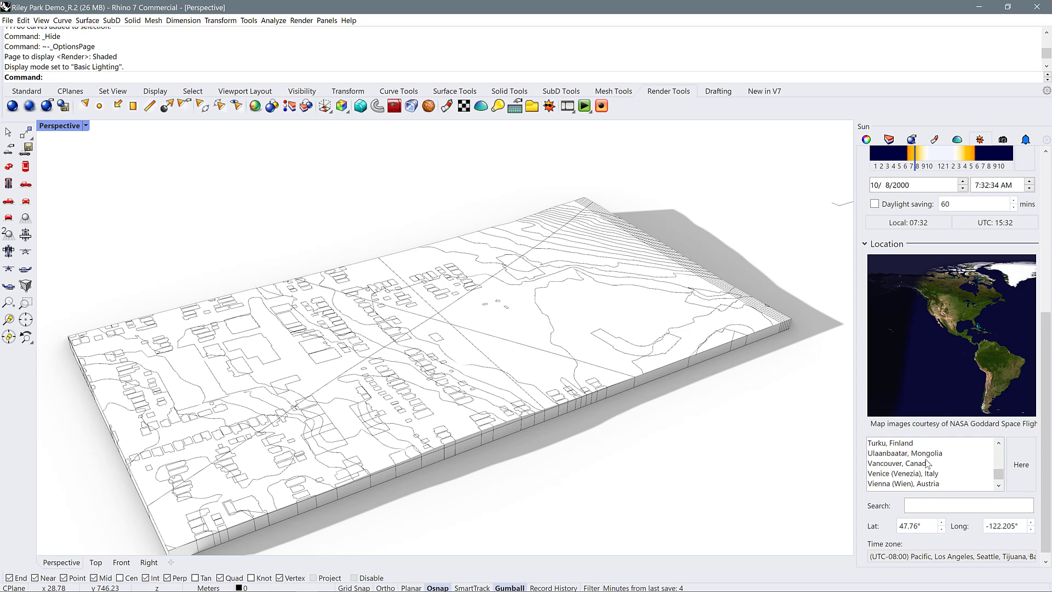
{"action": "scroll", "coordinate": [908, 469], "scroll_direction": "up", "scroll_amount": 3}
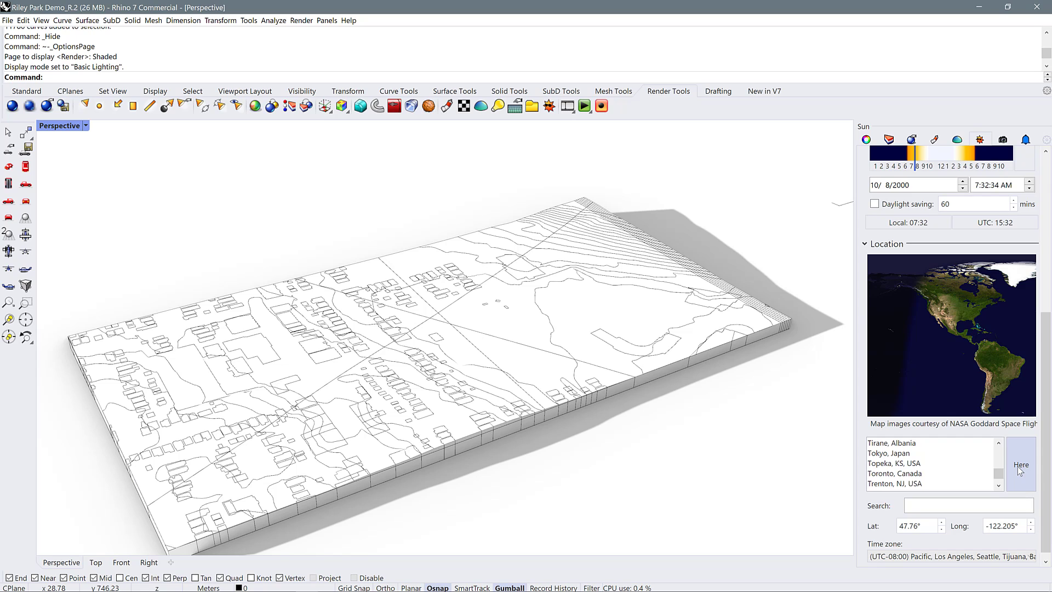
{"action": "scroll", "coordinate": [911, 296], "scroll_direction": "up", "scroll_amount": 3}
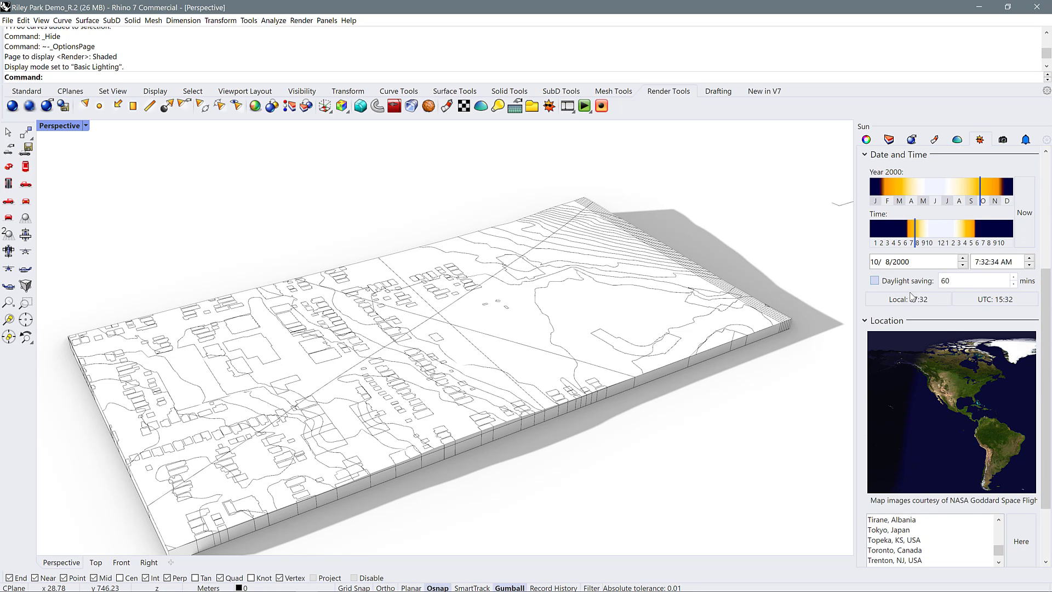
Try the sun date 1/12/2000 with an early-morning time of 3:07:13 AM
{"action": "scroll", "coordinate": [911, 296], "scroll_direction": "up", "scroll_amount": 2}
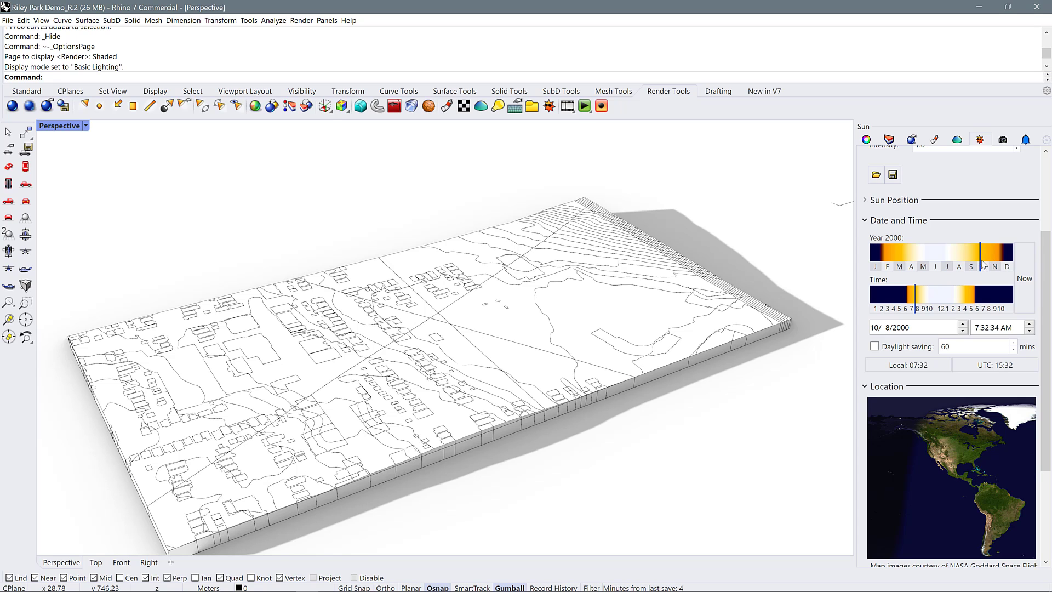
{"action": "left_click_drag", "start_coordinate": [891, 251], "coordinate": [874, 255]}
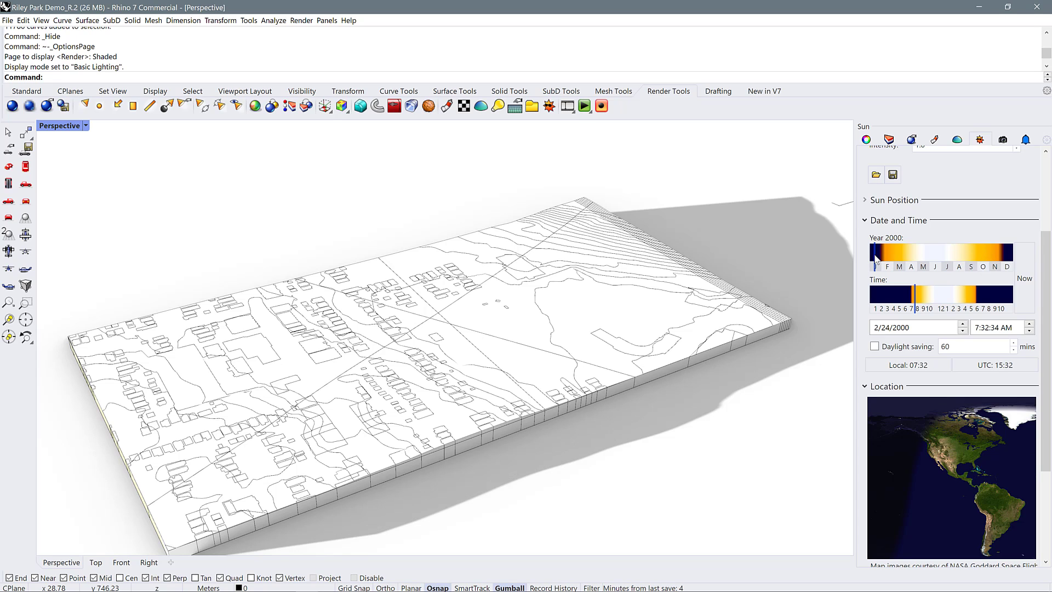
{"action": "left_click", "coordinate": [890, 297]}
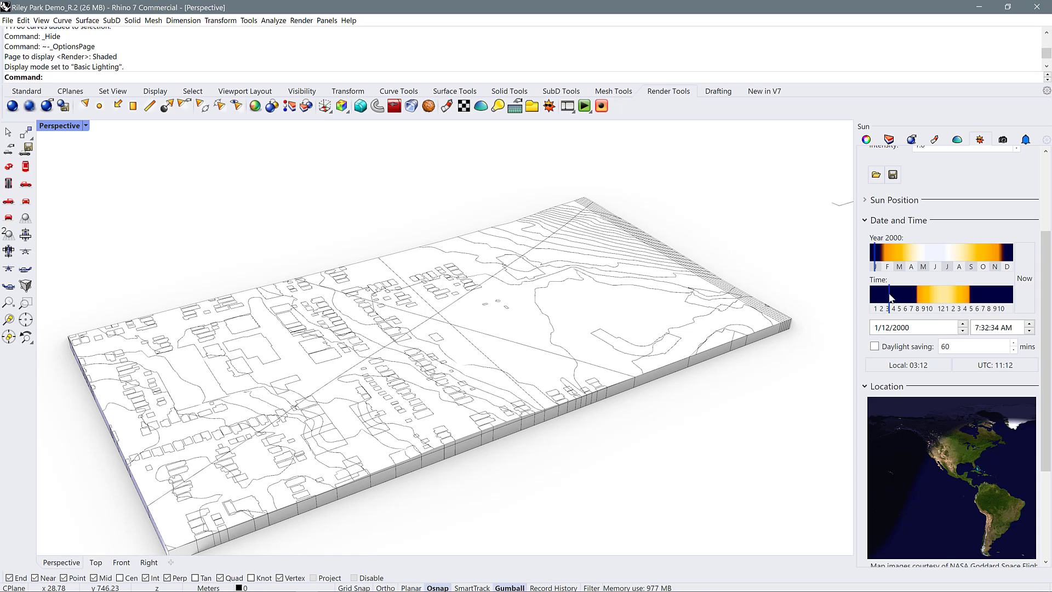
{"action": "left_click_drag", "start_coordinate": [889, 294], "coordinate": [889, 295]}
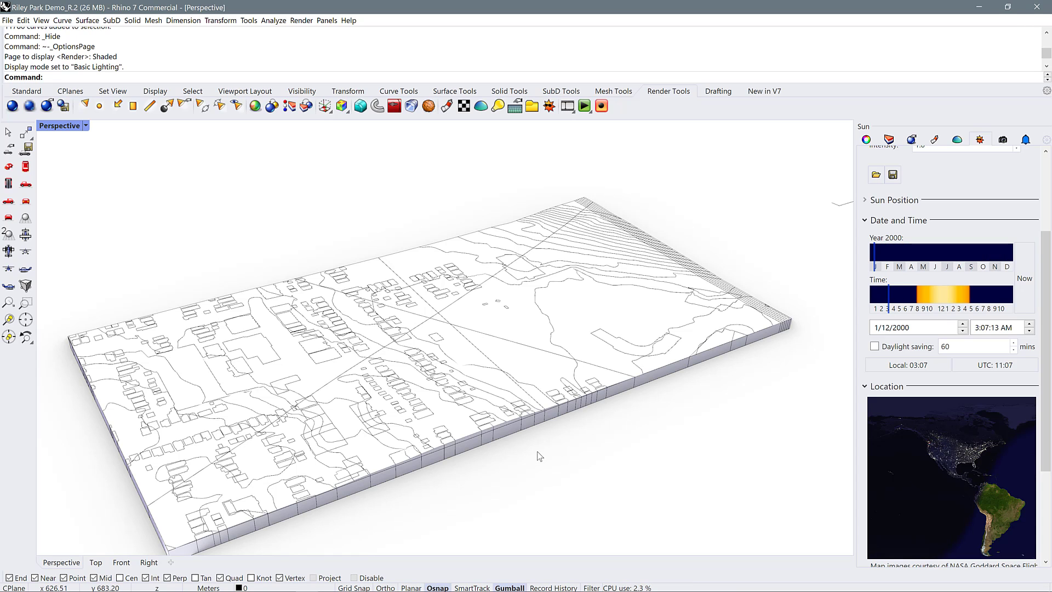
Set the sun to the current date and time, then shift its time to about 4:09 PM
{"action": "left_click", "coordinate": [1030, 281]}
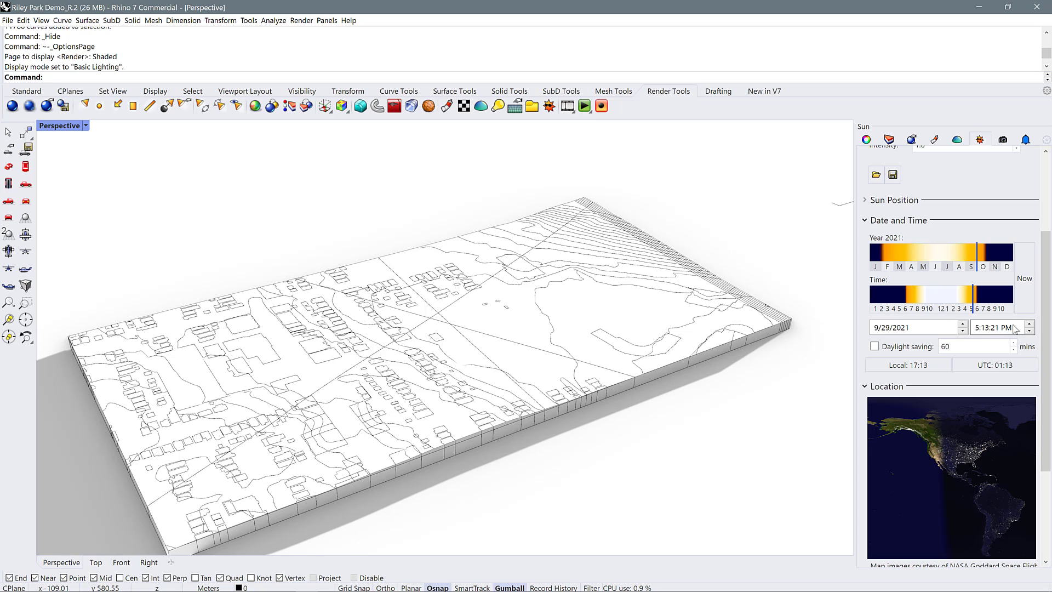
{"action": "left_click_drag", "start_coordinate": [976, 299], "coordinate": [967, 297]}
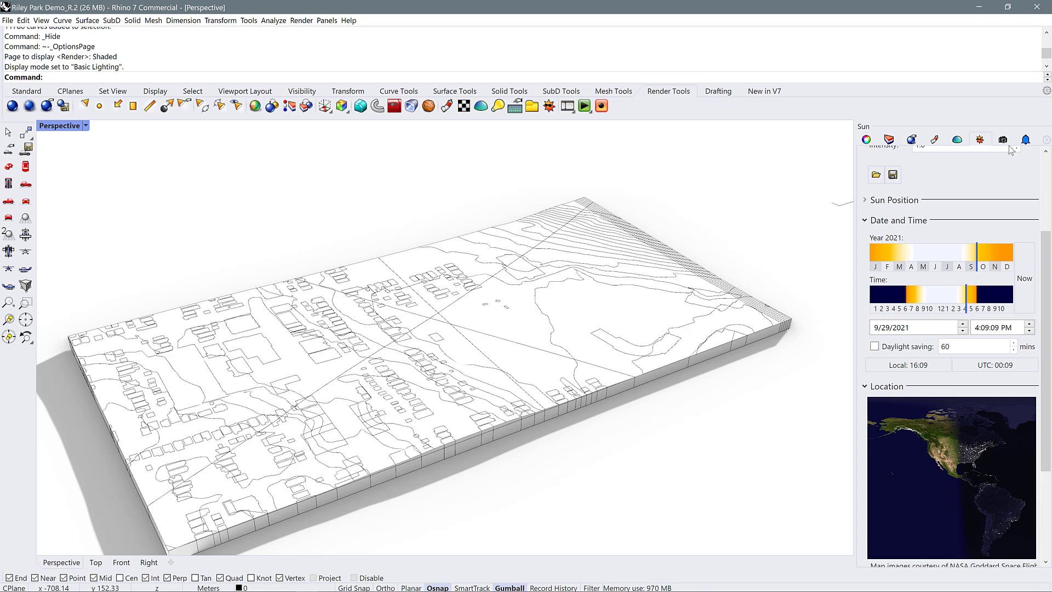
Open the rendering settings, check that their panel is enabled, and choose Rhino Render as the current renderer
{"action": "left_click", "coordinate": [913, 143]}
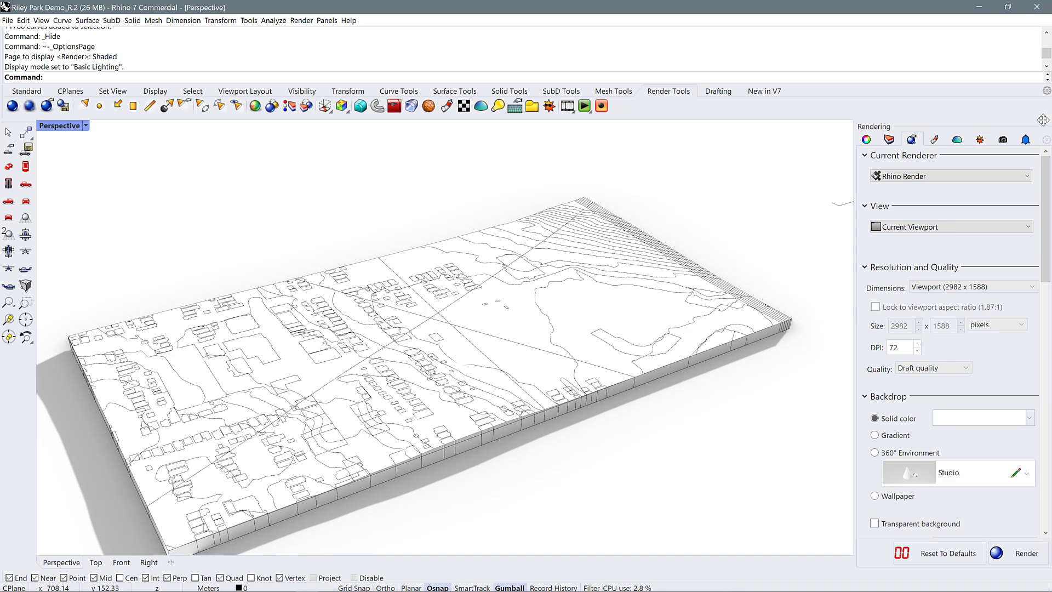
{"action": "left_click", "coordinate": [1047, 141]}
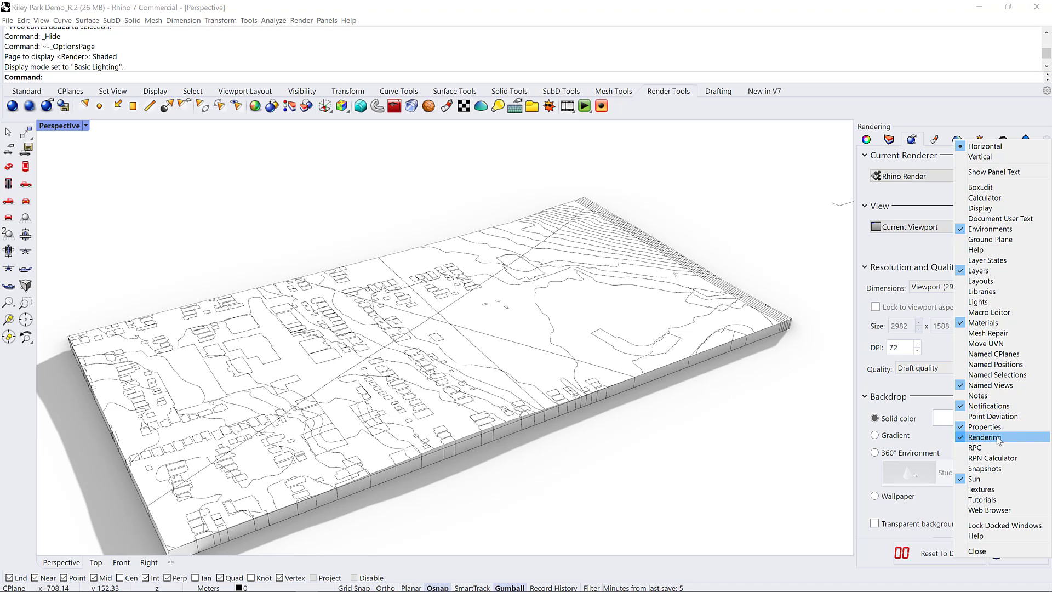
{"action": "left_click", "coordinate": [942, 114]}
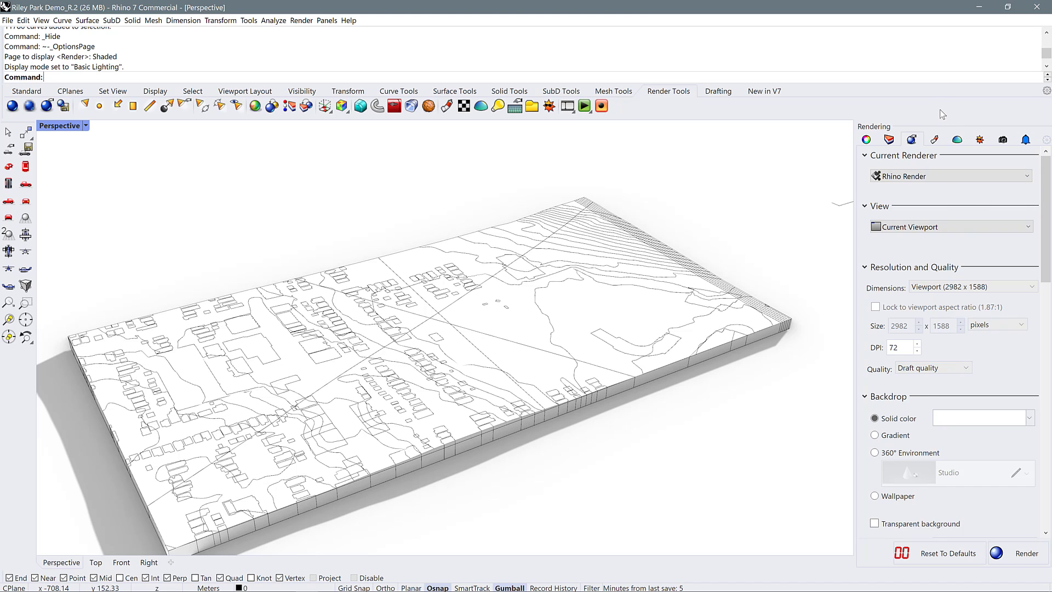
{"action": "left_click", "coordinate": [917, 177]}
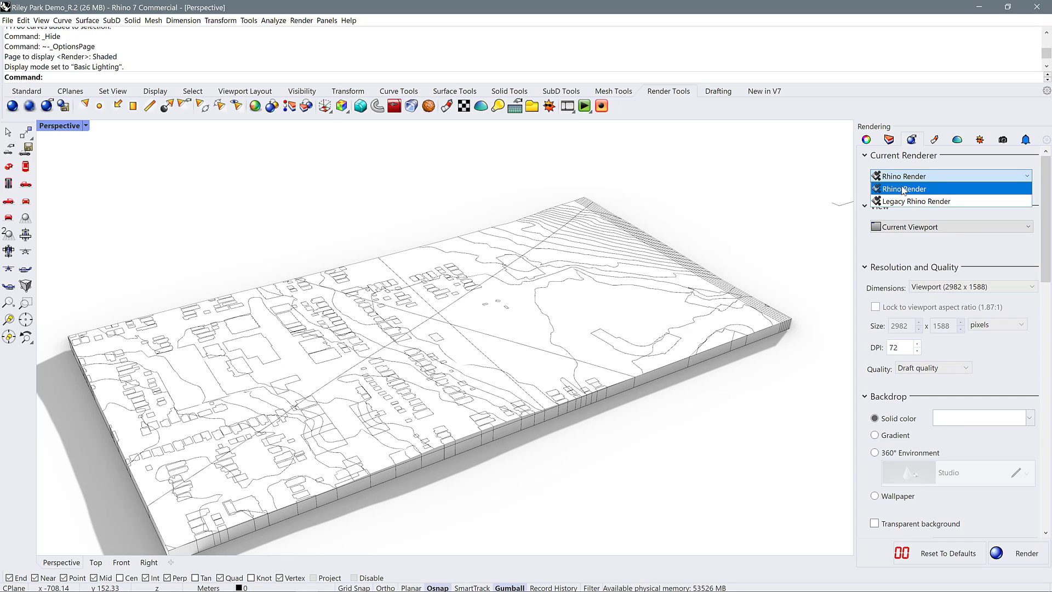
{"action": "left_click", "coordinate": [903, 189]}
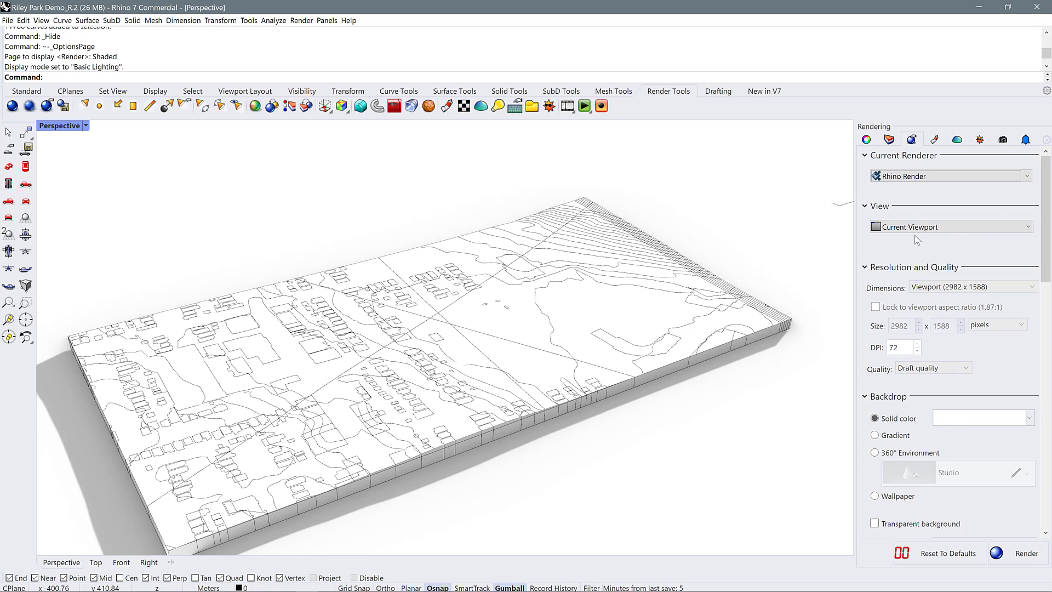
View the terrain model from a lower angle and switch the render backdrop to Gradient
{"action": "scroll", "coordinate": [916, 243], "scroll_direction": "down", "scroll_amount": 2}
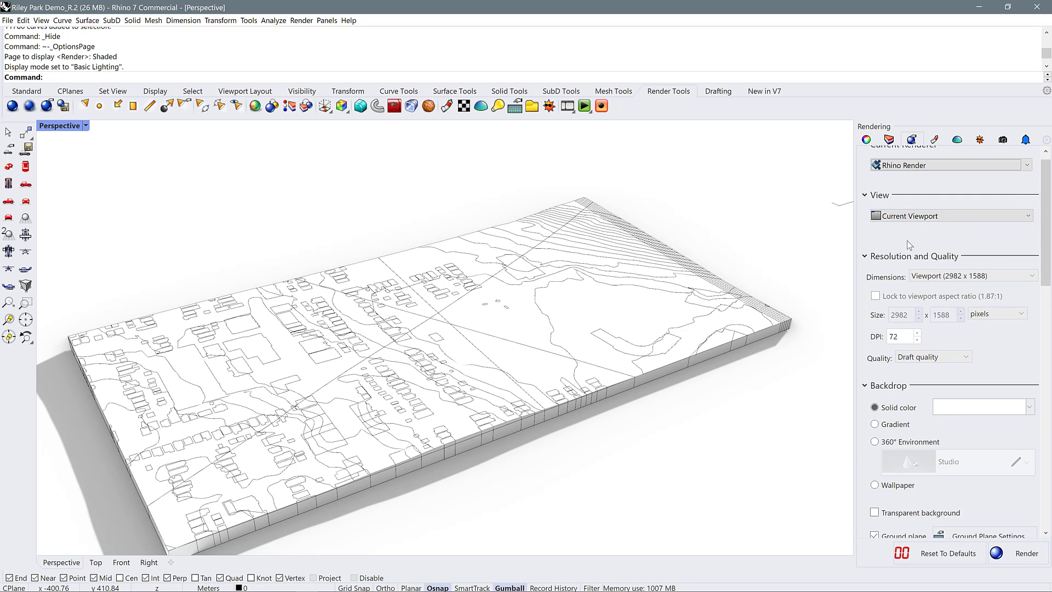
{"action": "scroll", "coordinate": [896, 243], "scroll_direction": "down", "scroll_amount": 1}
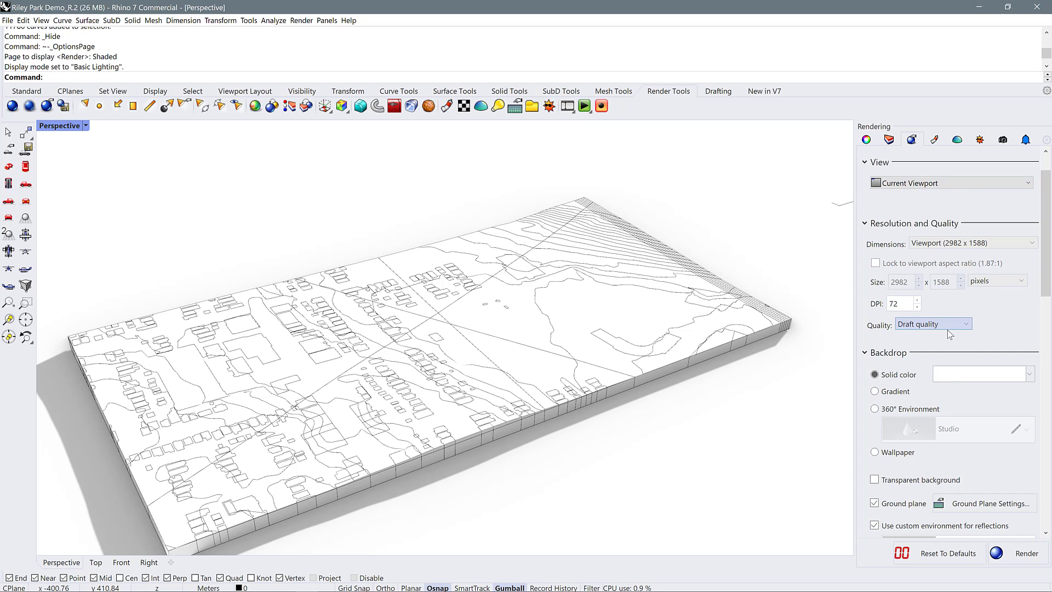
{"action": "scroll", "coordinate": [1004, 301], "scroll_direction": "down", "scroll_amount": 4}
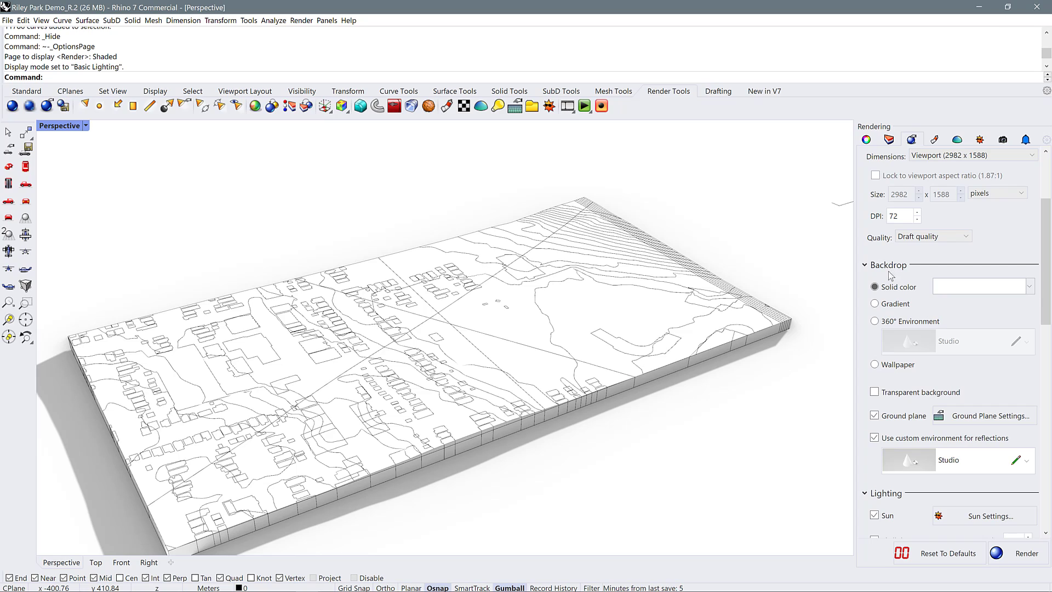
{"action": "right_click_drag", "start_coordinate": [676, 380], "coordinate": [423, 333]}
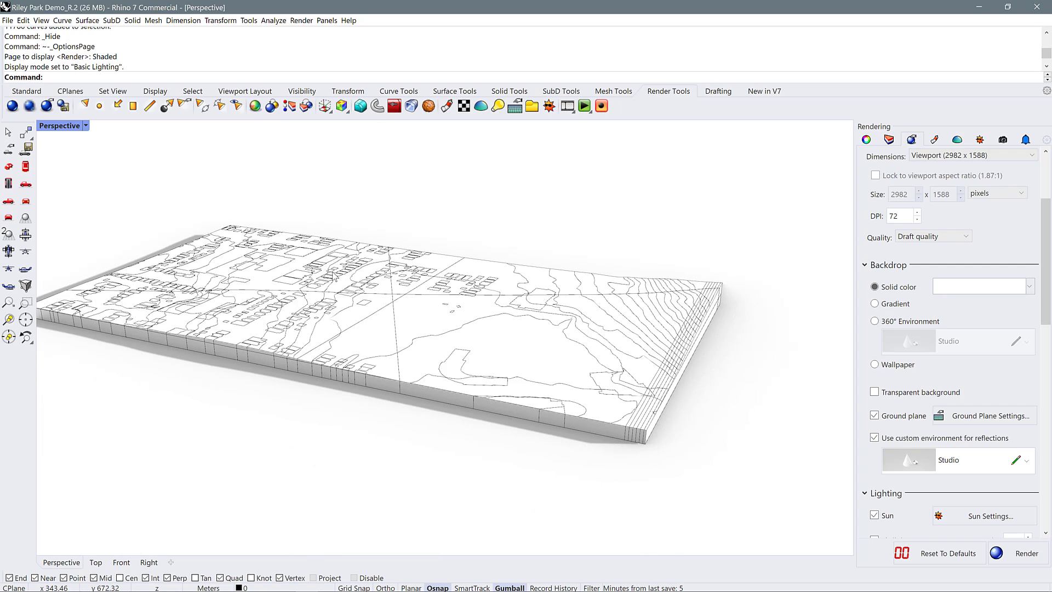
{"action": "left_click", "coordinate": [875, 304]}
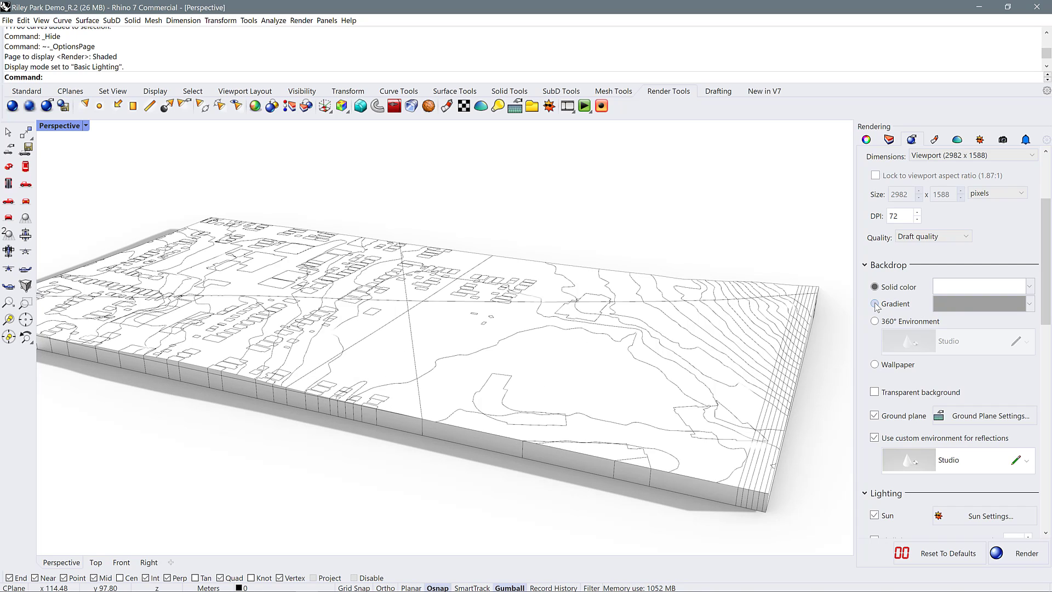
Set the gradient backdrop's second color to a warm off-white with the HSV Color Wheel, RGB 238, 238, 230
{"action": "left_click", "coordinate": [955, 303]}
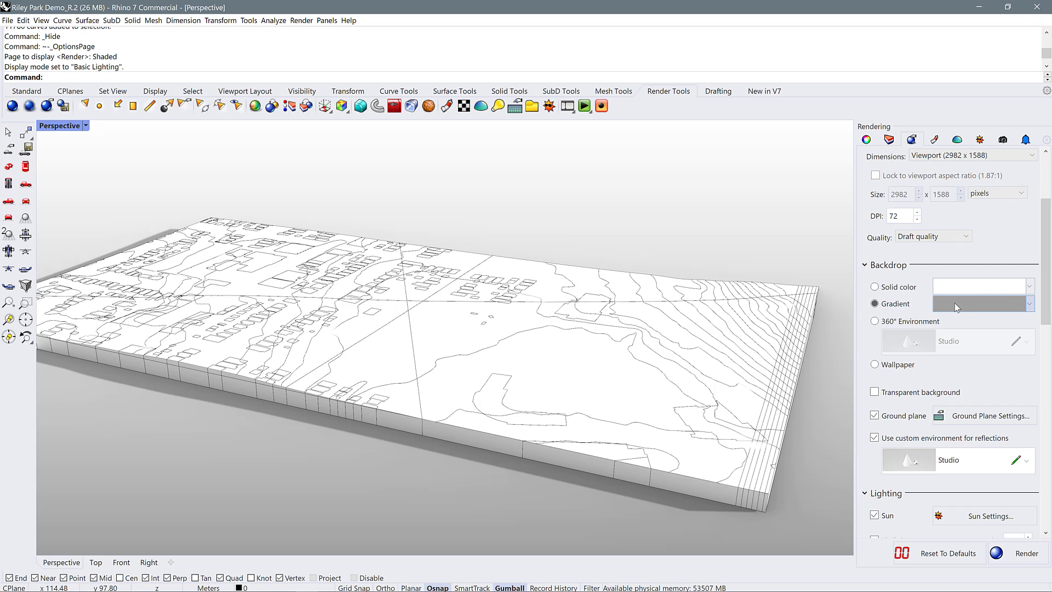
{"action": "left_click", "coordinate": [954, 307]}
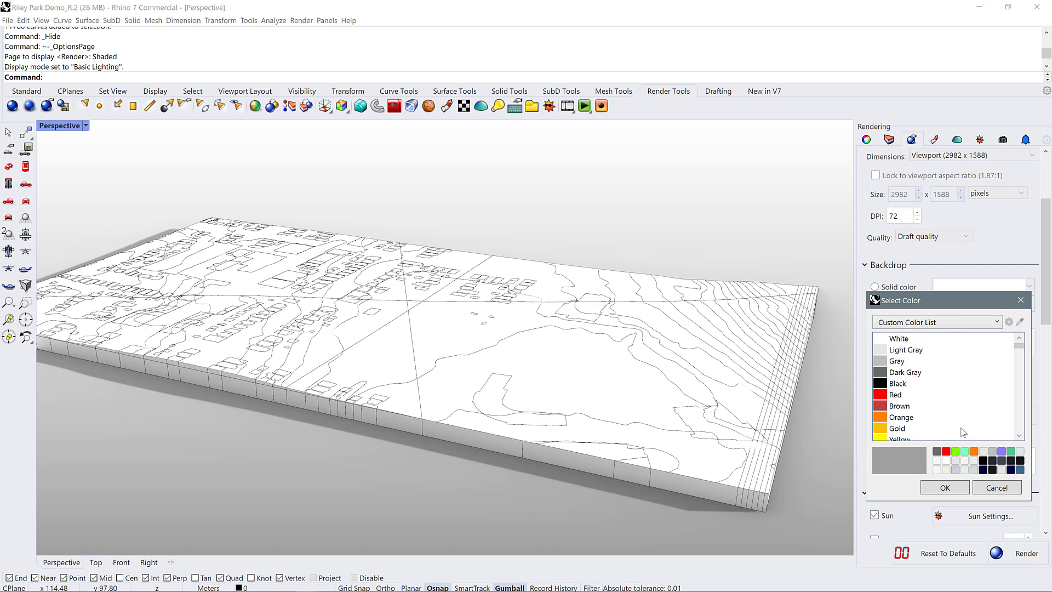
{"action": "left_click", "coordinate": [946, 322]}
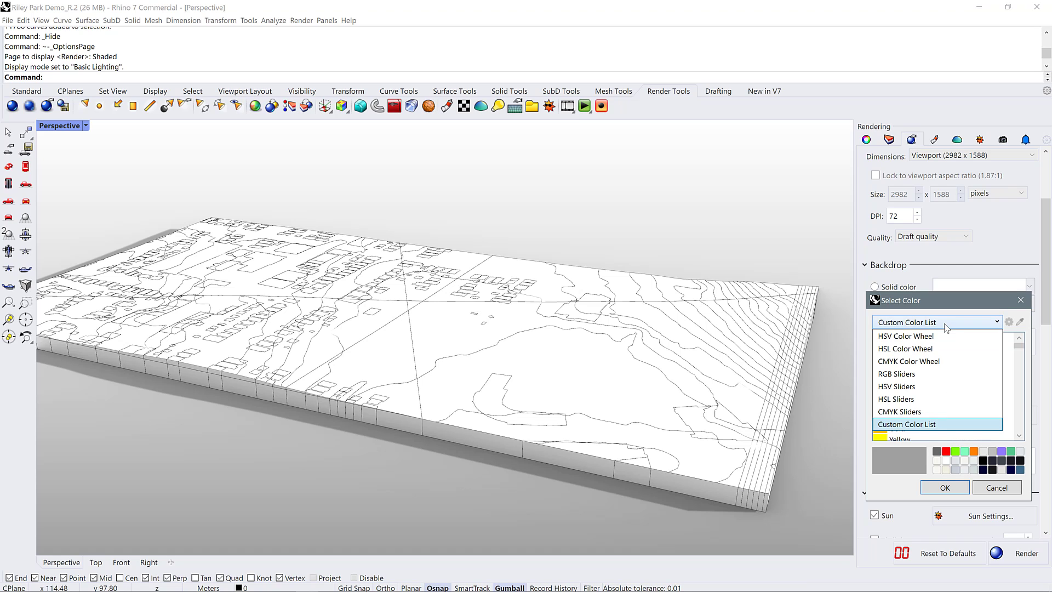
{"action": "left_click", "coordinate": [926, 334]}
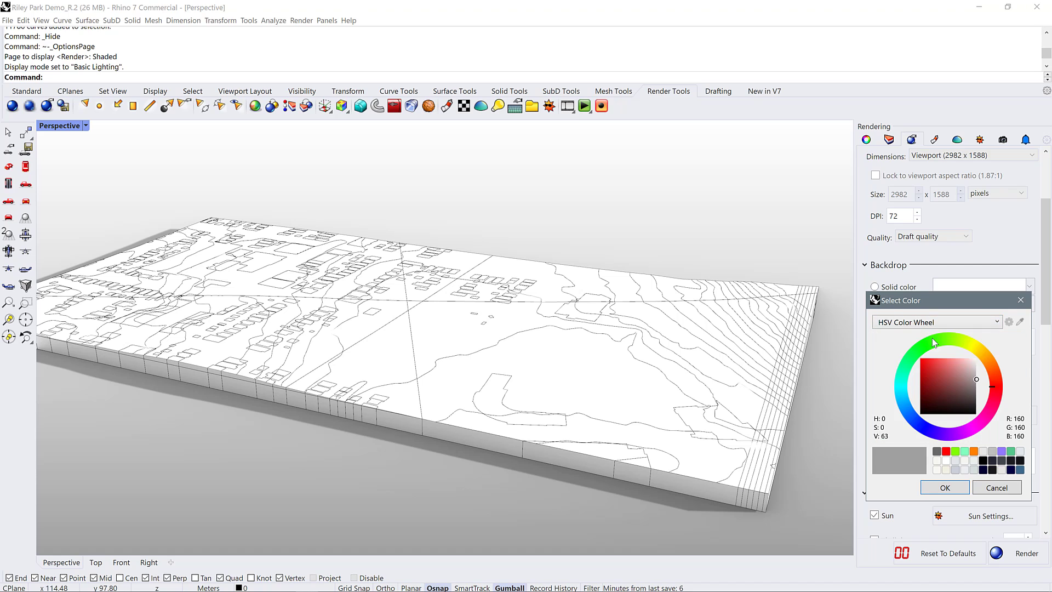
{"action": "left_click", "coordinate": [972, 350]}
{"action": "left_click_drag", "start_coordinate": [975, 351], "coordinate": [975, 349]}
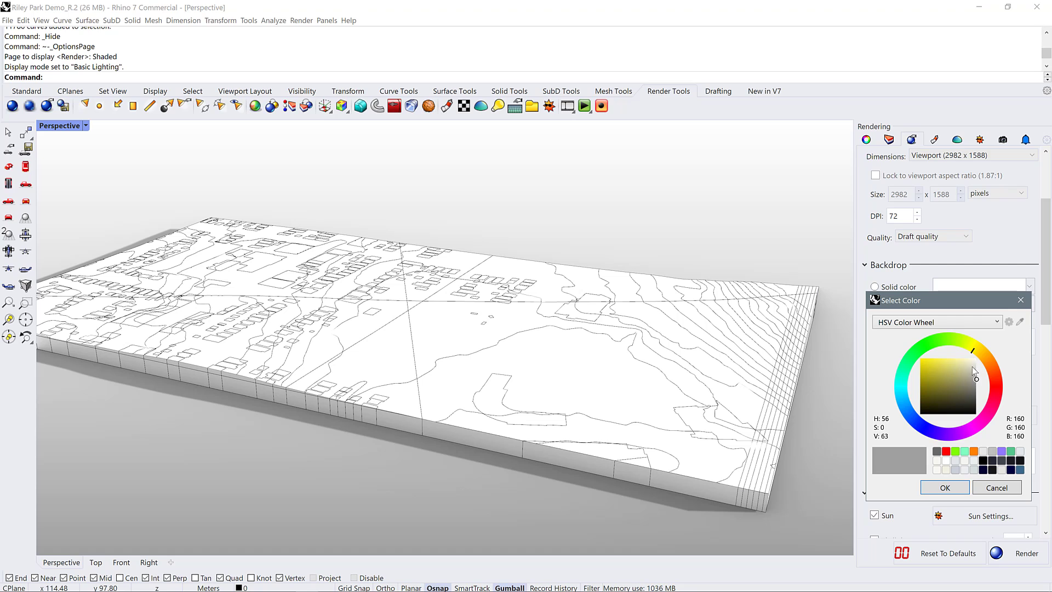
{"action": "left_click", "coordinate": [975, 363]}
{"action": "left_click_drag", "start_coordinate": [975, 363], "coordinate": [975, 364]}
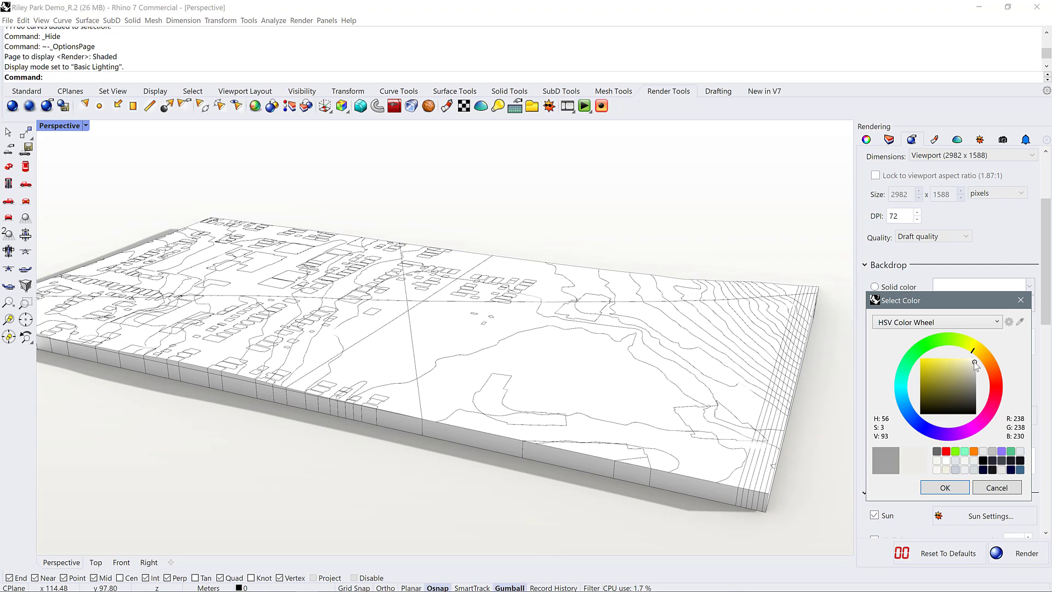
{"action": "left_click", "coordinate": [946, 487]}
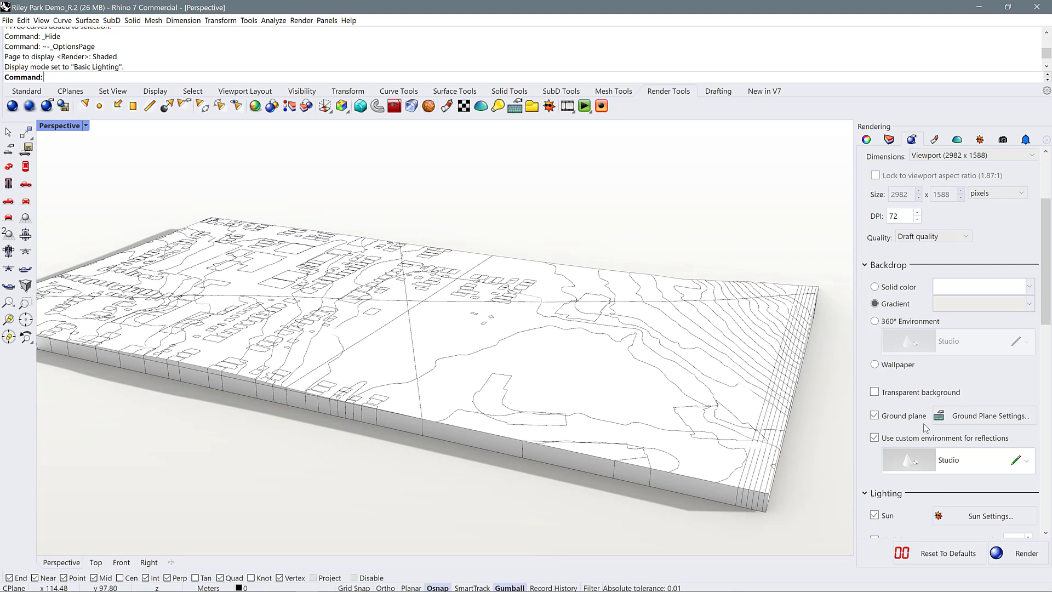
Set the gradient backdrop's first color to a pale blue-green, RGB 221, 233, 233, and view the model from the side
{"action": "left_click", "coordinate": [948, 287]}
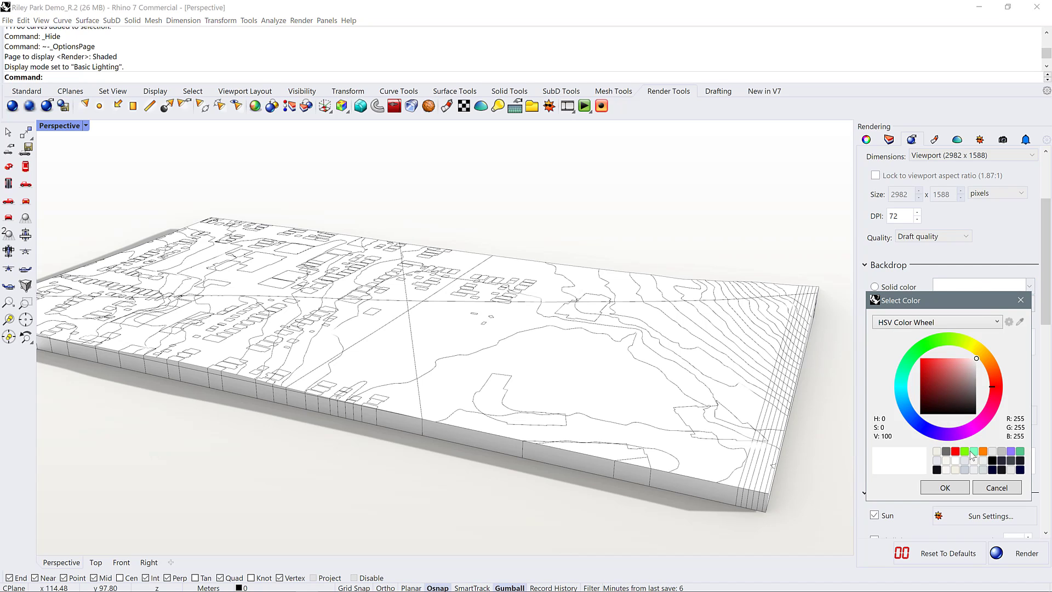
{"action": "left_click", "coordinate": [905, 384]}
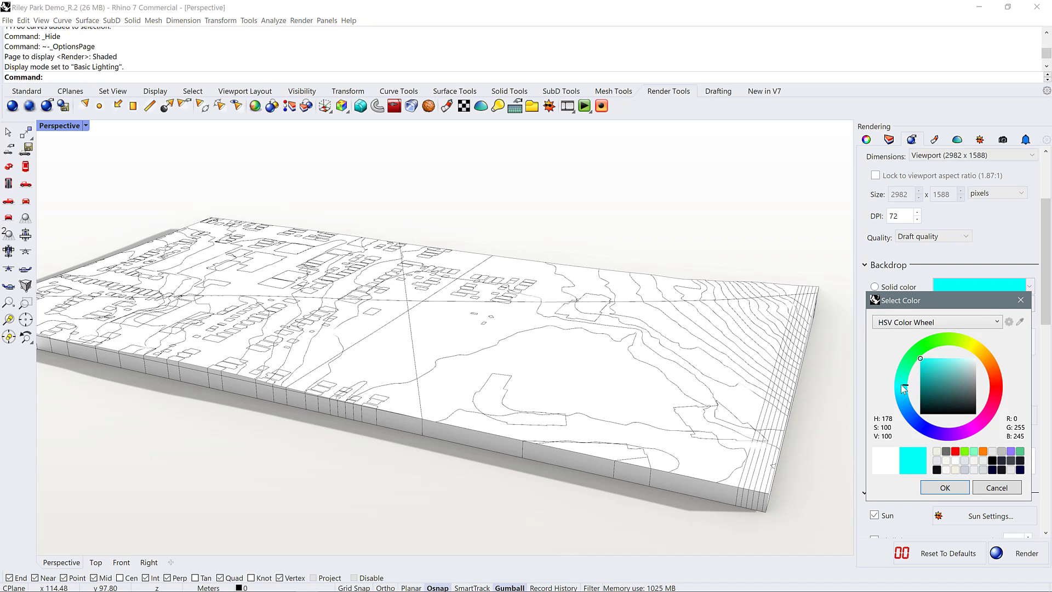
{"action": "left_click", "coordinate": [973, 364]}
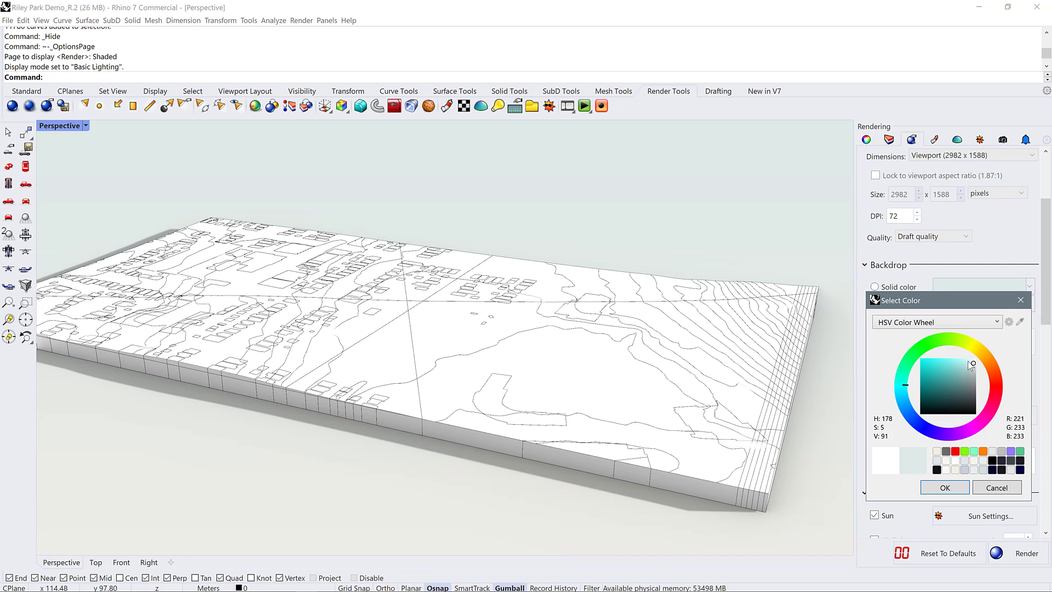
{"action": "left_click", "coordinate": [952, 487]}
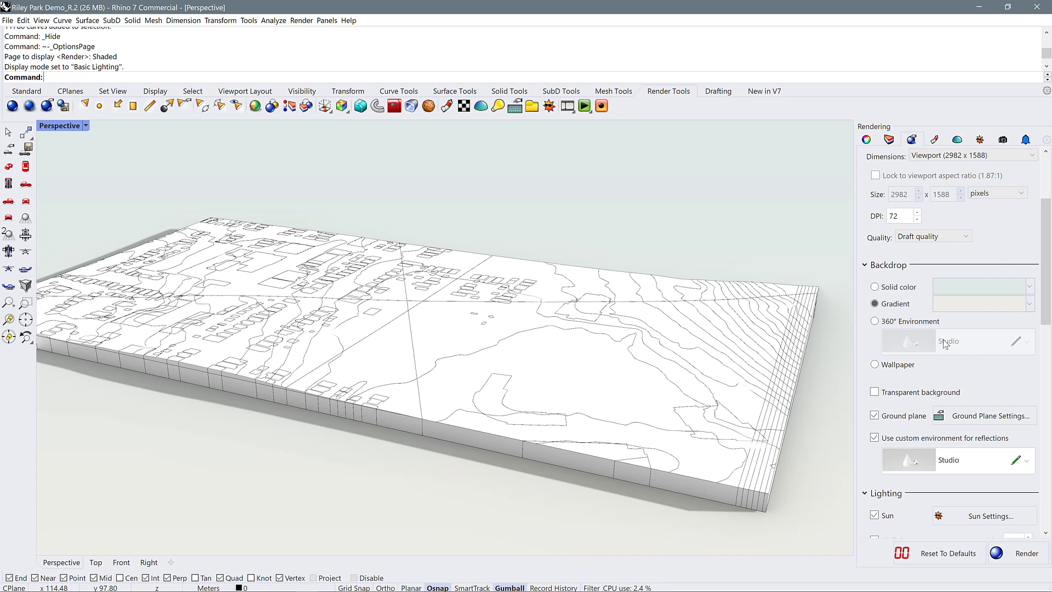
{"action": "right_click_drag", "start_coordinate": [680, 438], "coordinate": [575, 392]}
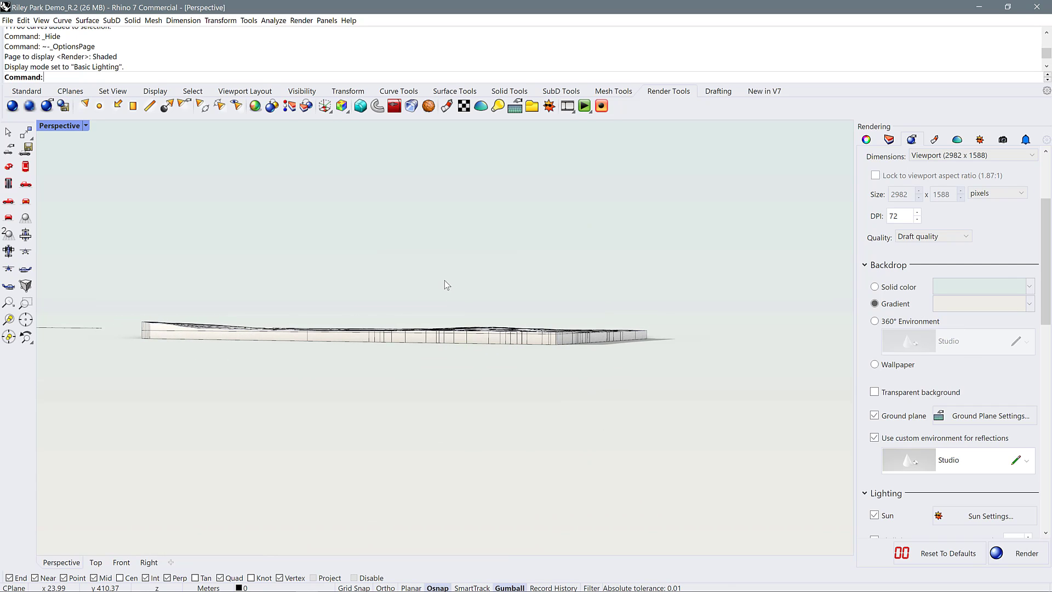
Set the gradient backdrop's second color to a neutral light gray, RGB 242, 242, 242
{"action": "scroll", "coordinate": [445, 280], "scroll_direction": "up", "scroll_amount": 2}
{"action": "mouse_move", "coordinate": [556, 296]}
{"action": "right_mouse_down"}
{"action": "mouse_move", "coordinate": [564, 395]}
{"action": "mouse_move", "coordinate": [571, 292]}
{"action": "right_mouse_up"}
{"action": "scroll", "coordinate": [571, 291], "scroll_direction": "up", "scroll_amount": 2}
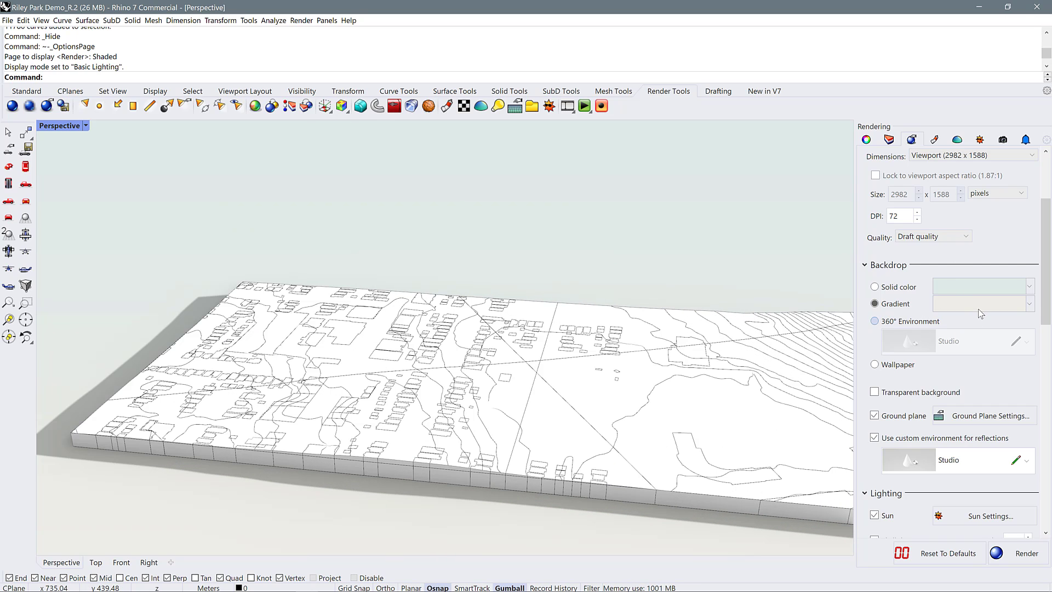
{"action": "left_click", "coordinate": [980, 307]}
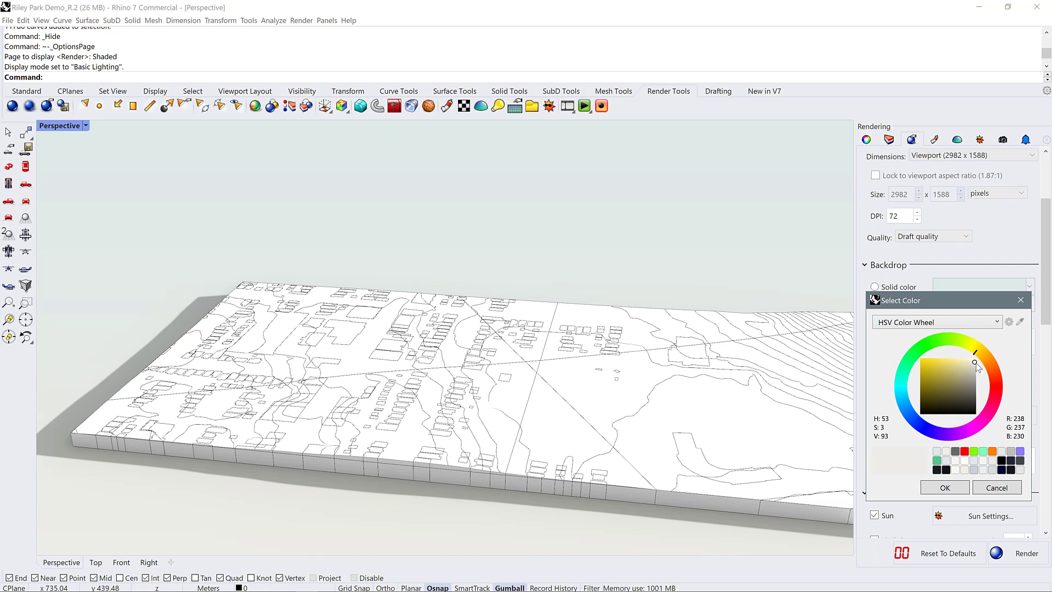
{"action": "left_click_drag", "start_coordinate": [977, 365], "coordinate": [977, 364]}
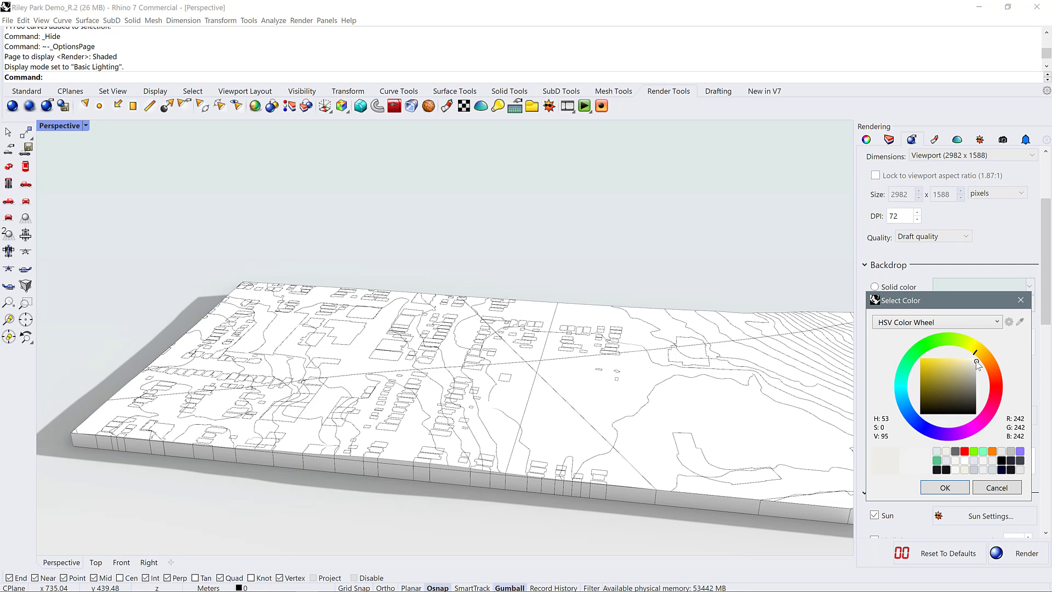
{"action": "left_click", "coordinate": [955, 486]}
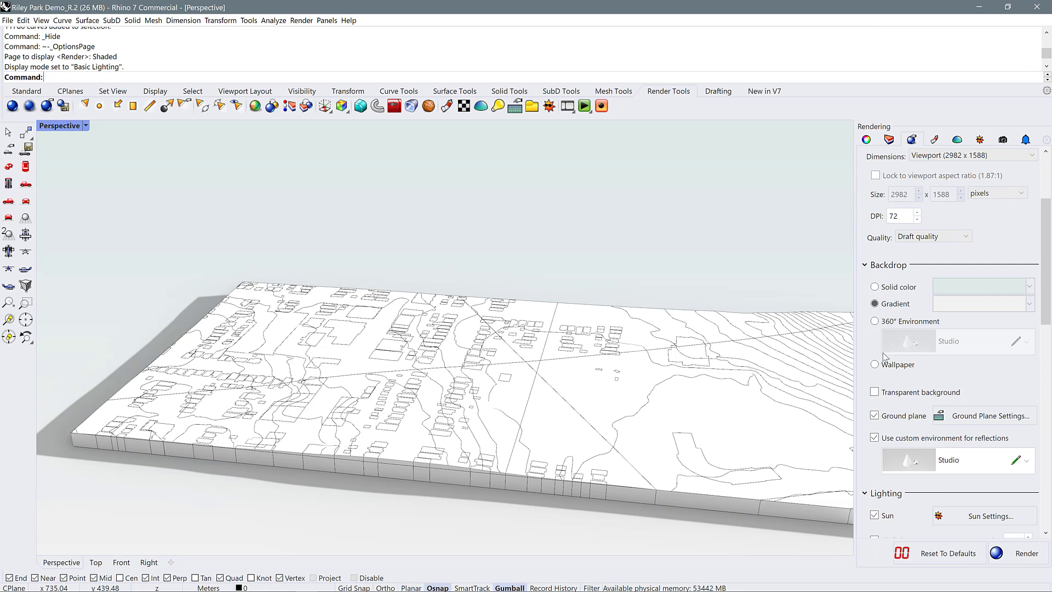
Turn the ground plane off and on again while comparing the terrain model's shadows from different angles
{"action": "left_click", "coordinate": [875, 415]}
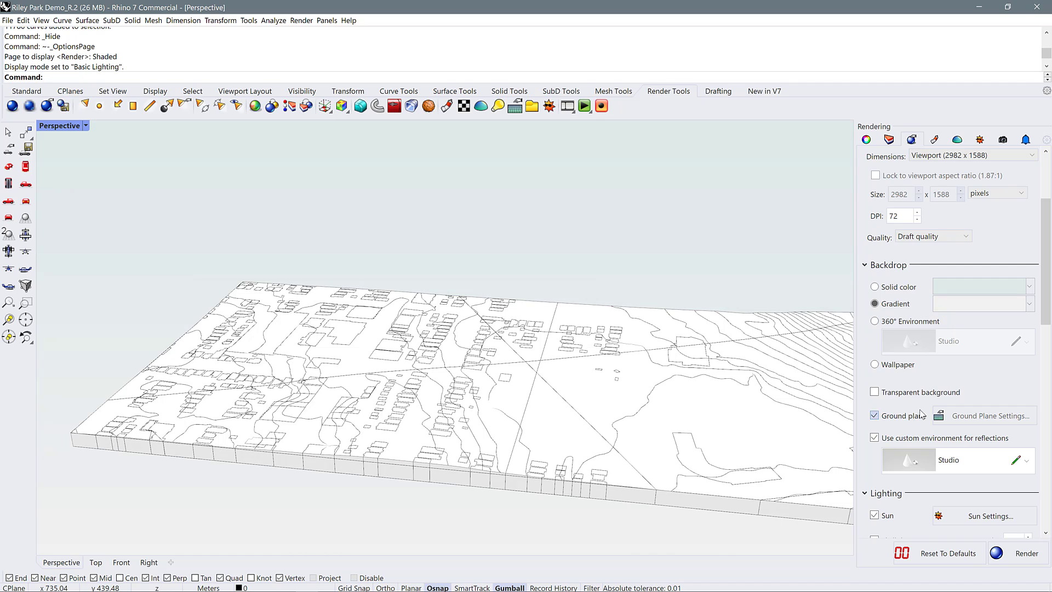
{"action": "right_click_drag", "start_coordinate": [289, 408], "coordinate": [728, 439]}
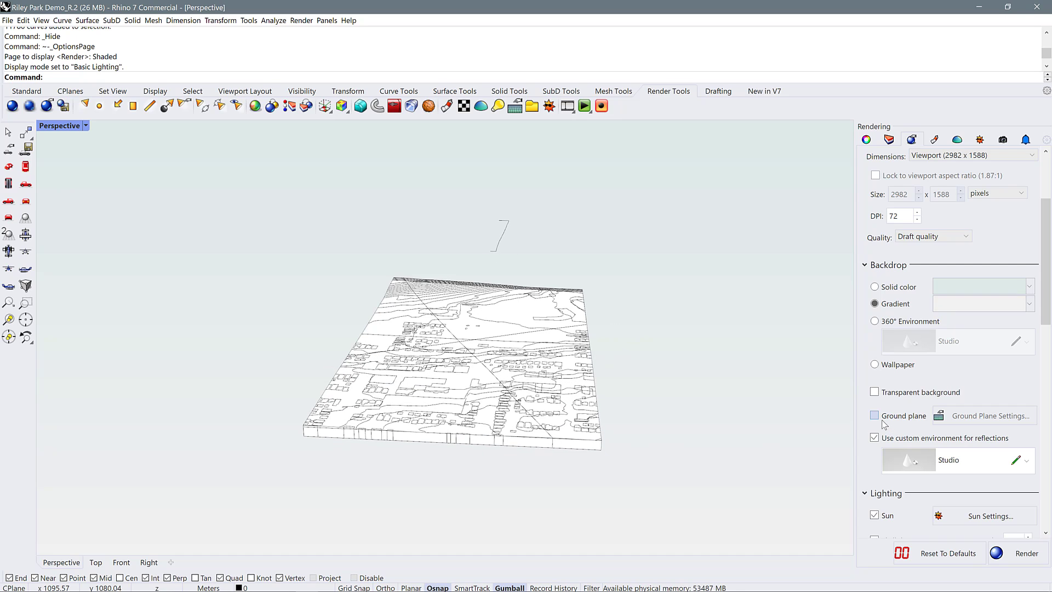
{"action": "right_click_drag", "start_coordinate": [329, 466], "coordinate": [491, 468]}
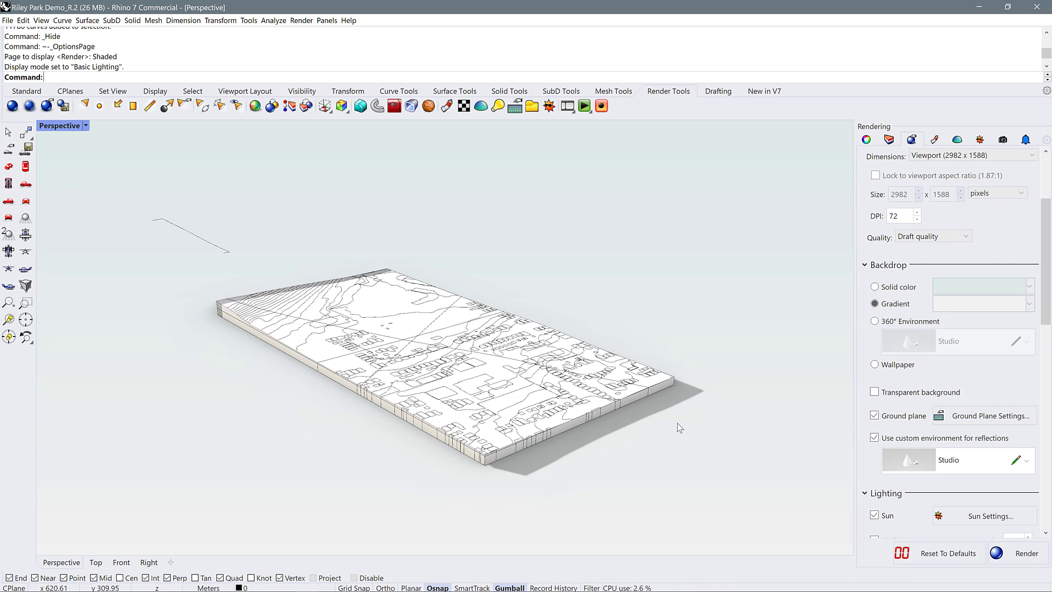
{"action": "scroll", "coordinate": [678, 422], "scroll_direction": "up", "scroll_amount": 2}
{"action": "scroll", "coordinate": [693, 405], "scroll_direction": "up", "scroll_amount": 2}
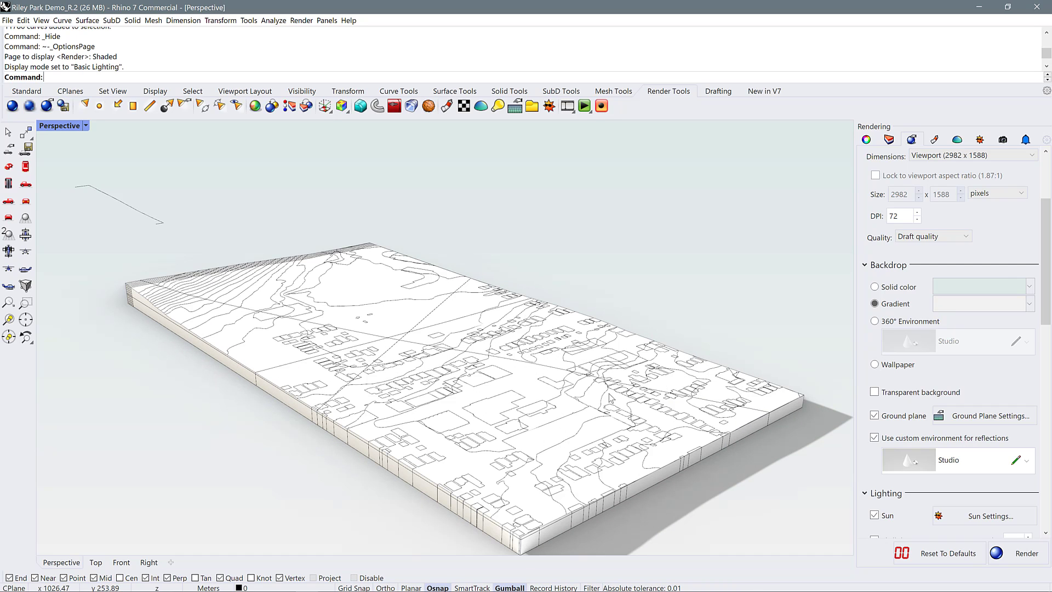
Disable the custom environment for reflections and set the skylight's custom environment to RhinoSky
{"action": "scroll", "coordinate": [923, 416], "scroll_direction": "down", "scroll_amount": 1}
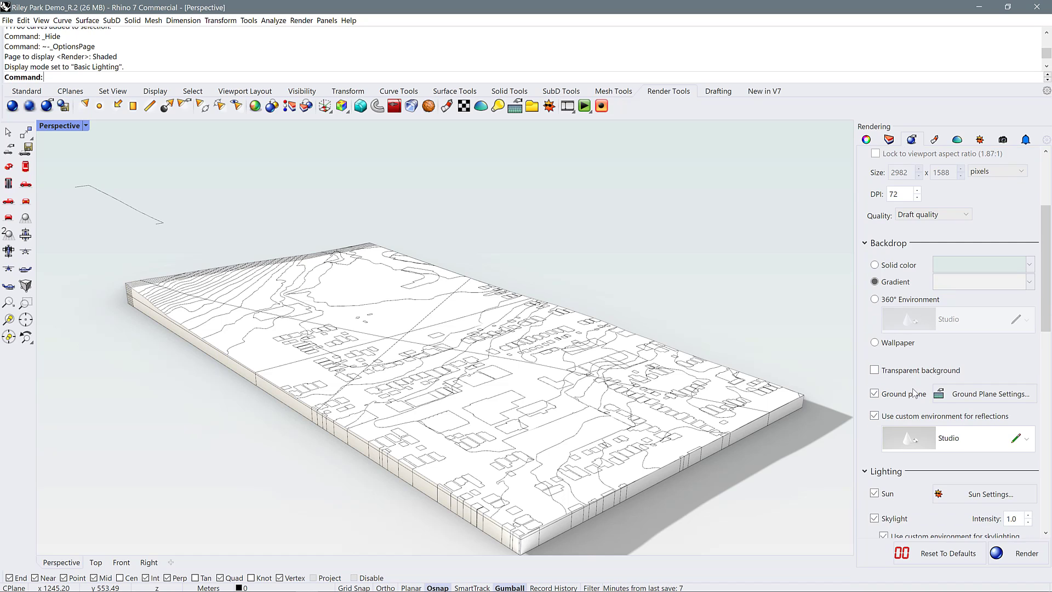
{"action": "left_click", "coordinate": [875, 416]}
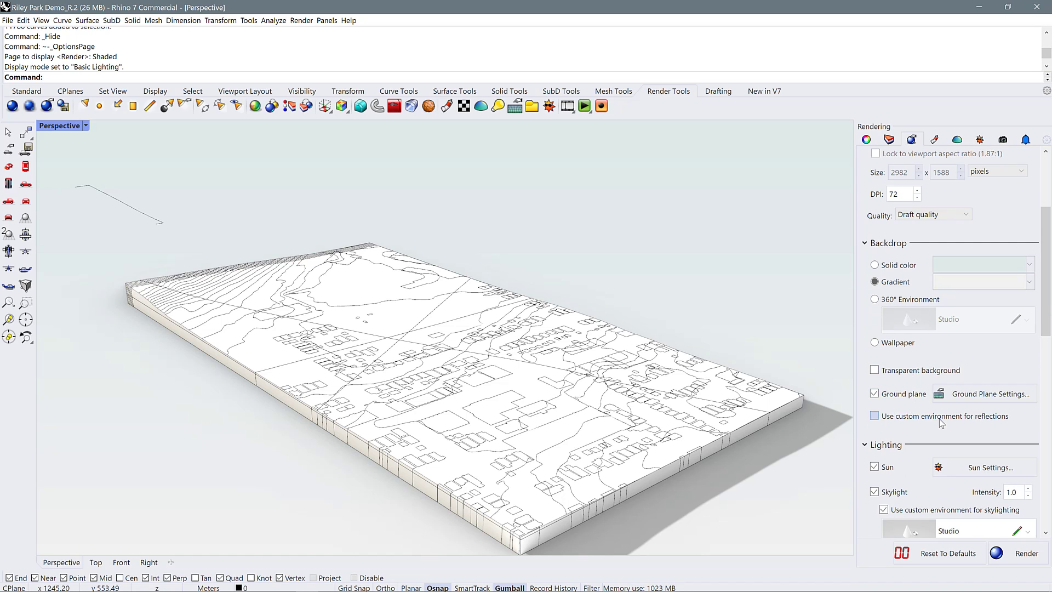
{"action": "scroll", "coordinate": [899, 397], "scroll_direction": "down", "scroll_amount": 1}
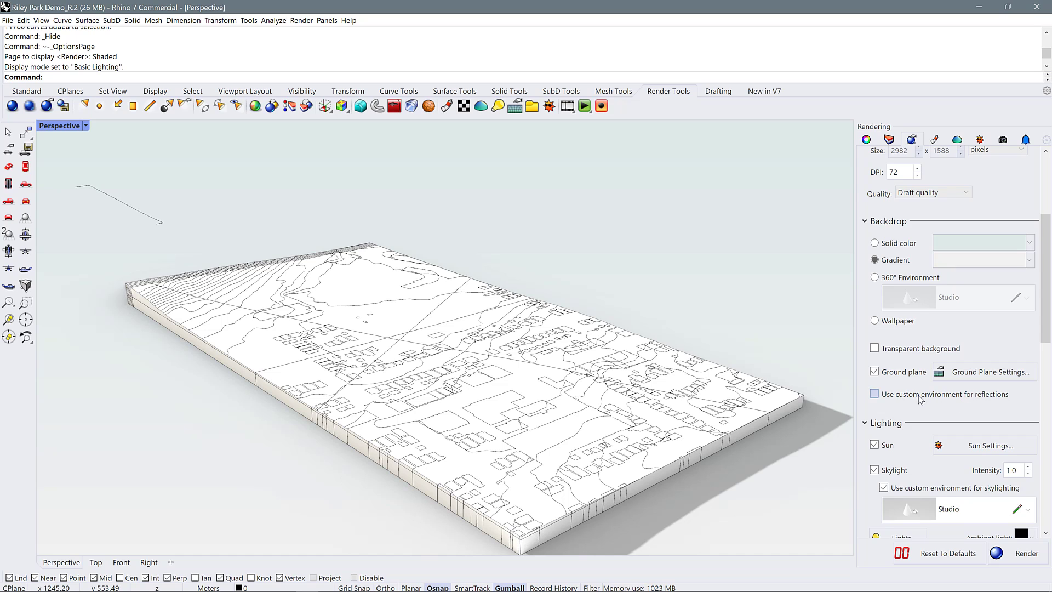
{"action": "scroll", "coordinate": [903, 385], "scroll_direction": "down", "scroll_amount": 4}
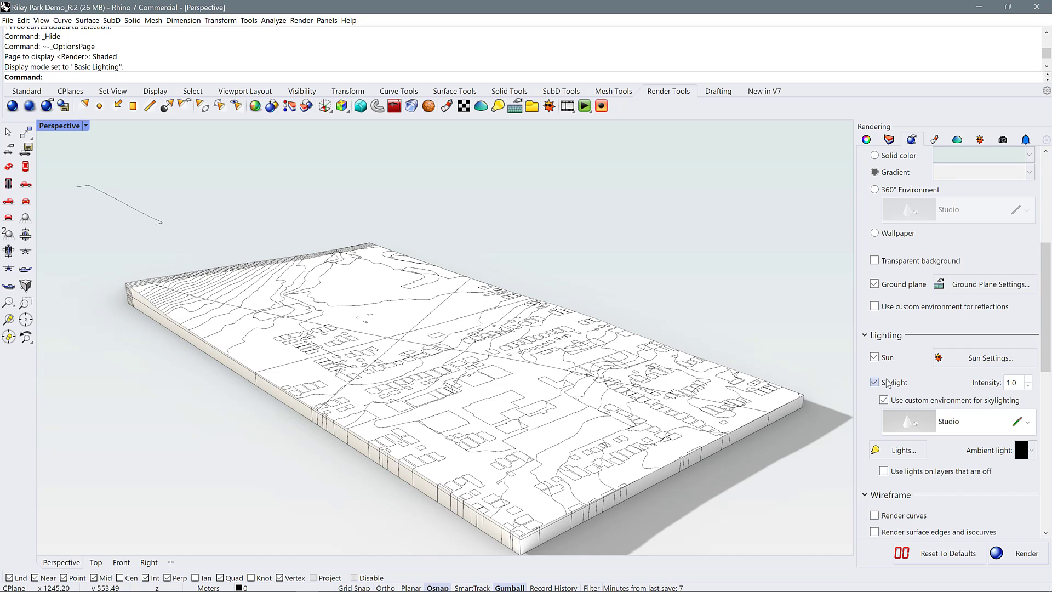
{"action": "scroll", "coordinate": [915, 370], "scroll_direction": "down", "scroll_amount": 1}
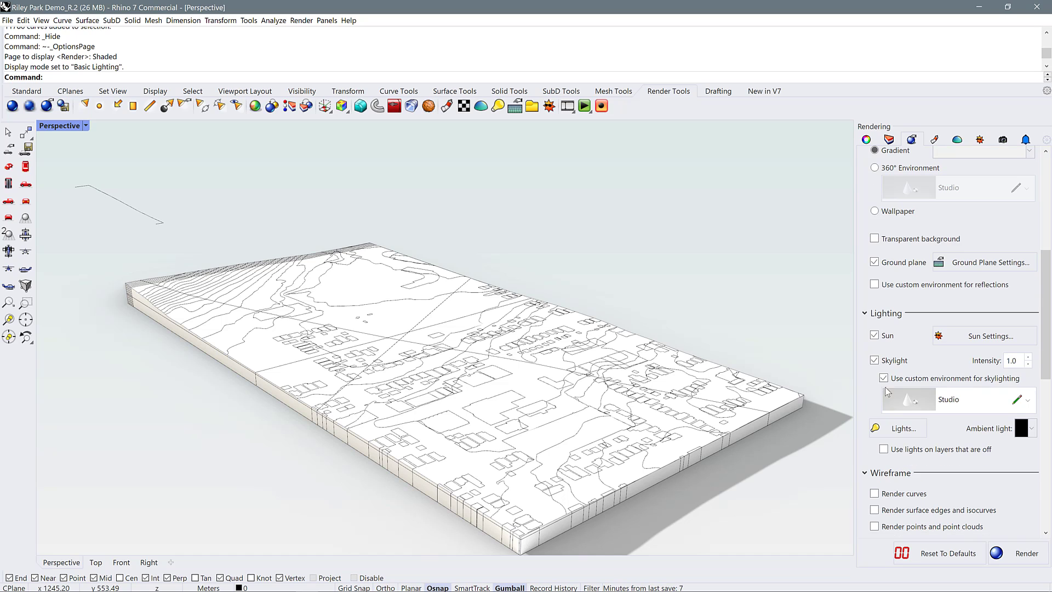
{"action": "left_click", "coordinate": [1028, 402]}
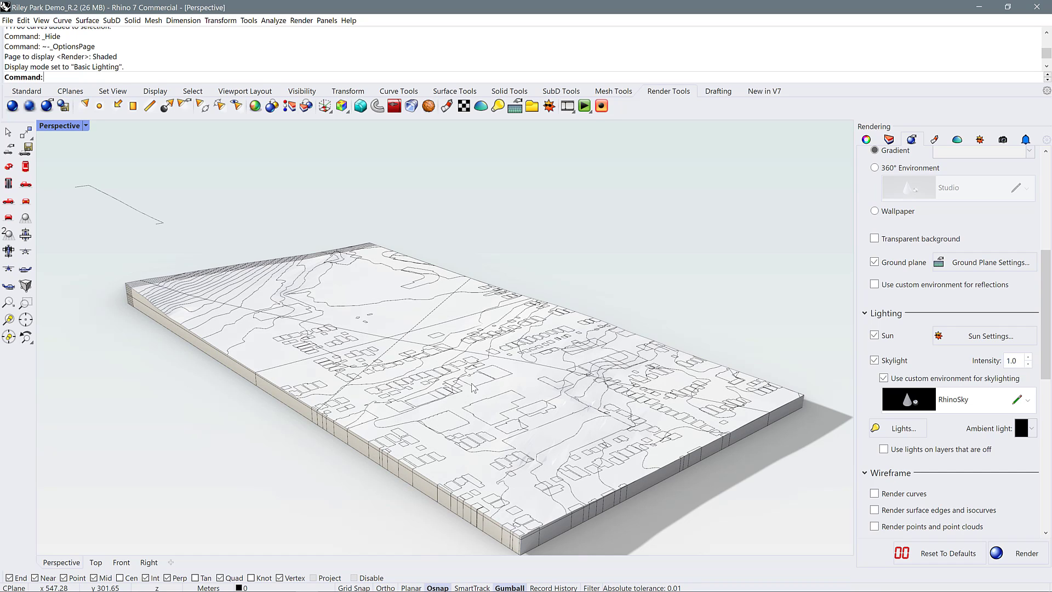
Examine the terrain's surface shading from several angles and review the wireframe, dithering and color adjustment, and Rhino Render advanced settings
{"action": "scroll", "coordinate": [537, 472], "scroll_direction": "up", "scroll_amount": 2}
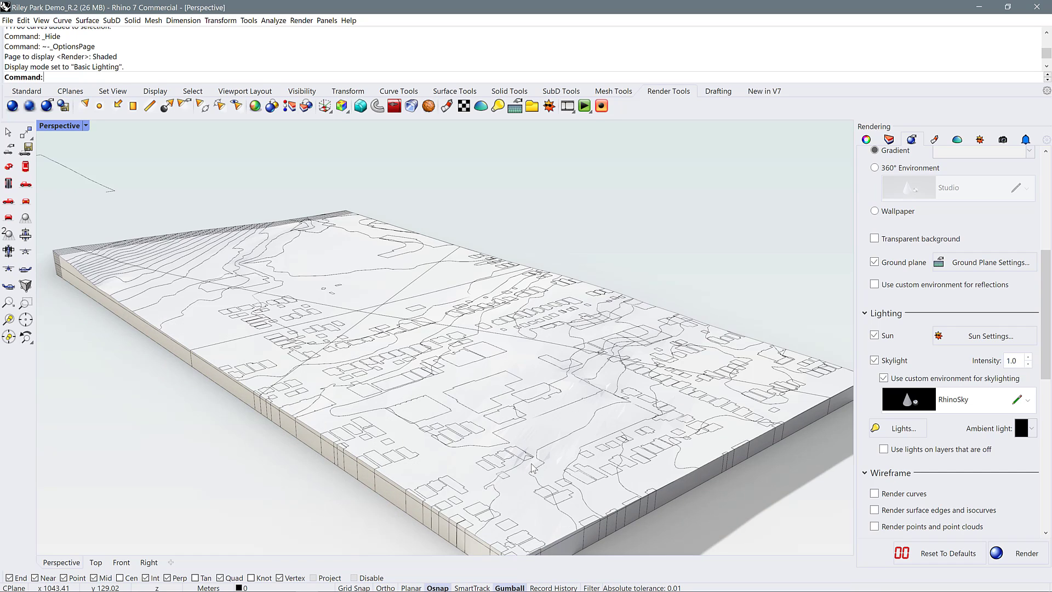
{"action": "scroll", "coordinate": [536, 468], "scroll_direction": "up", "scroll_amount": 6}
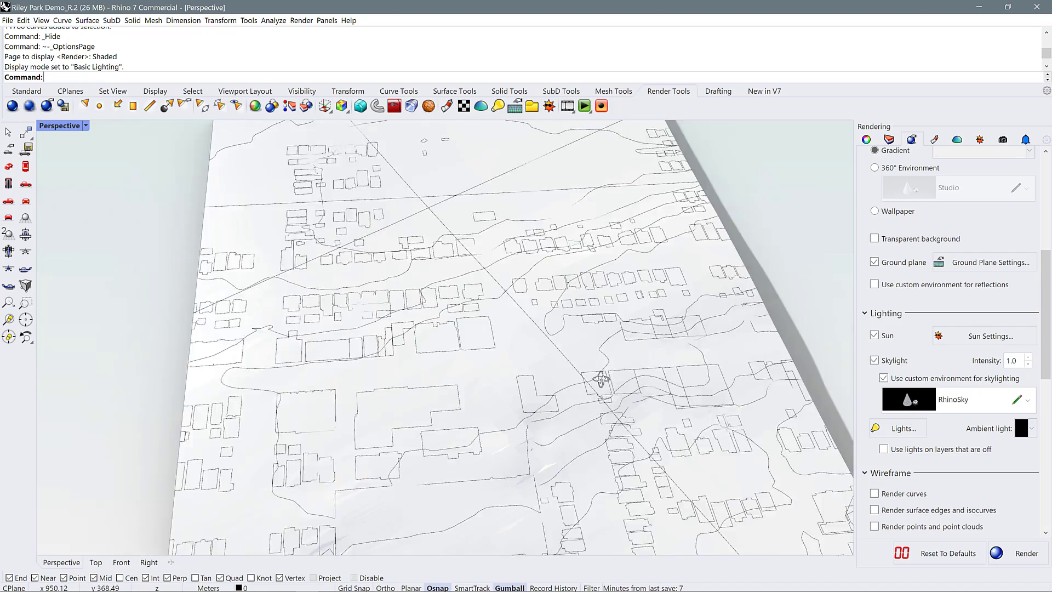
{"action": "right_click_drag", "start_coordinate": [571, 375], "coordinate": [641, 383]}
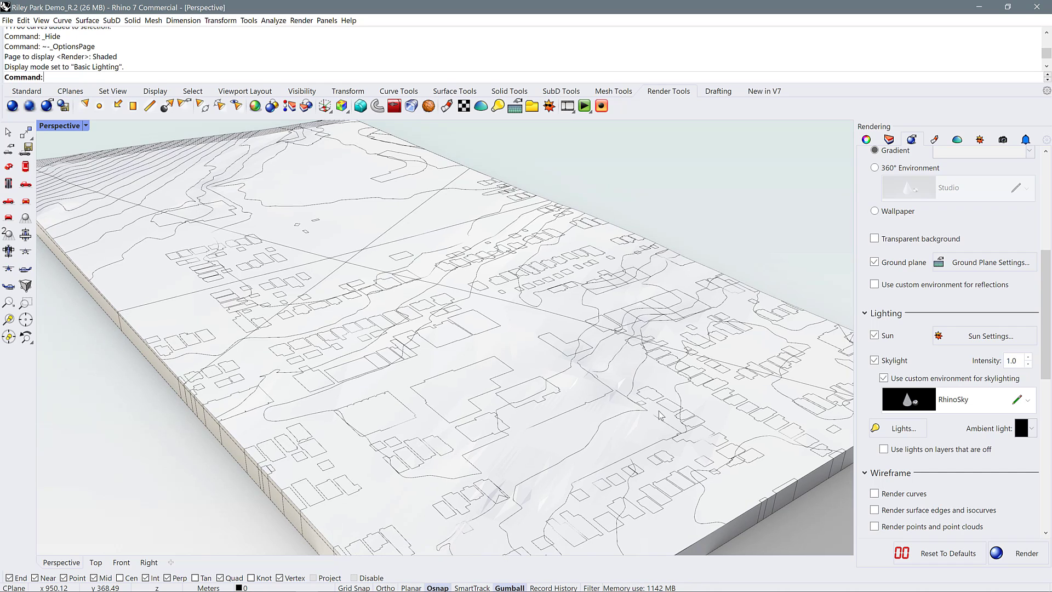
{"action": "scroll", "coordinate": [330, 285], "scroll_direction": "down", "scroll_amount": 2}
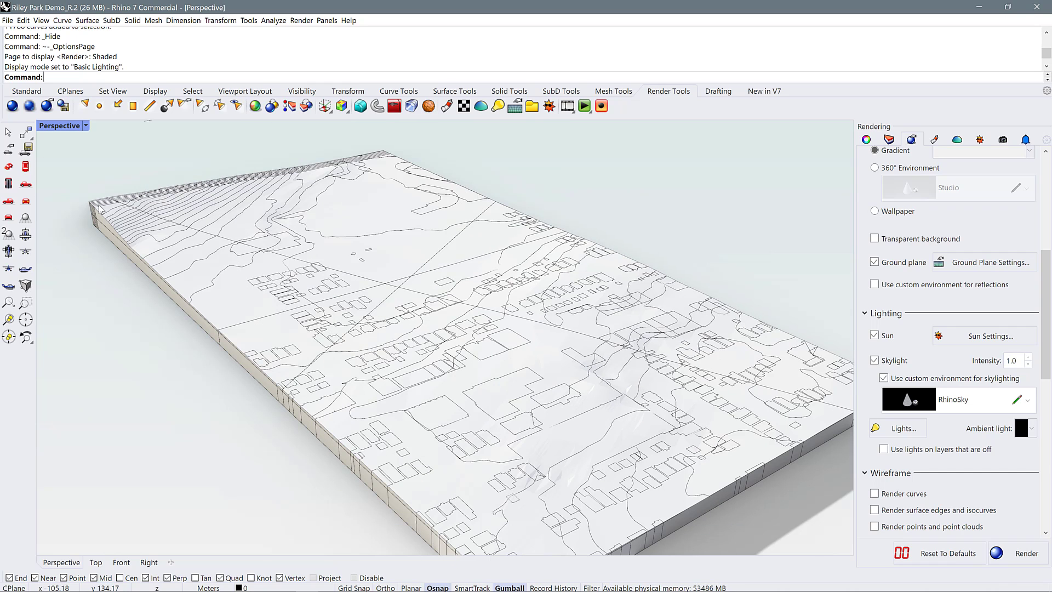
{"action": "scroll", "coordinate": [104, 200], "scroll_direction": "up", "scroll_amount": 2}
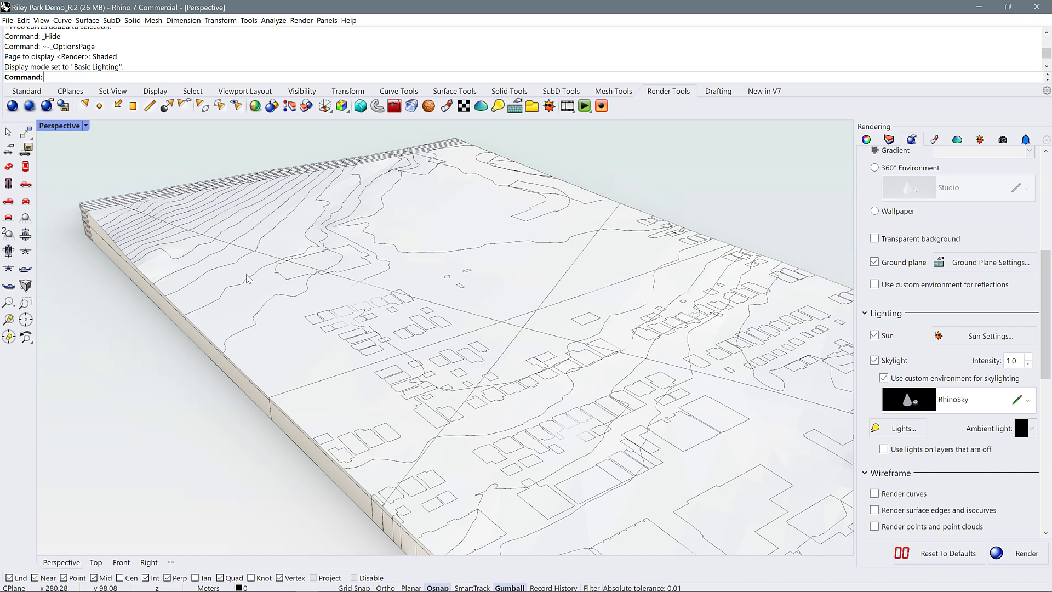
{"action": "right_click_drag", "start_coordinate": [541, 308], "coordinate": [514, 325]}
{"action": "scroll", "coordinate": [964, 433], "scroll_direction": "down", "scroll_amount": 5}
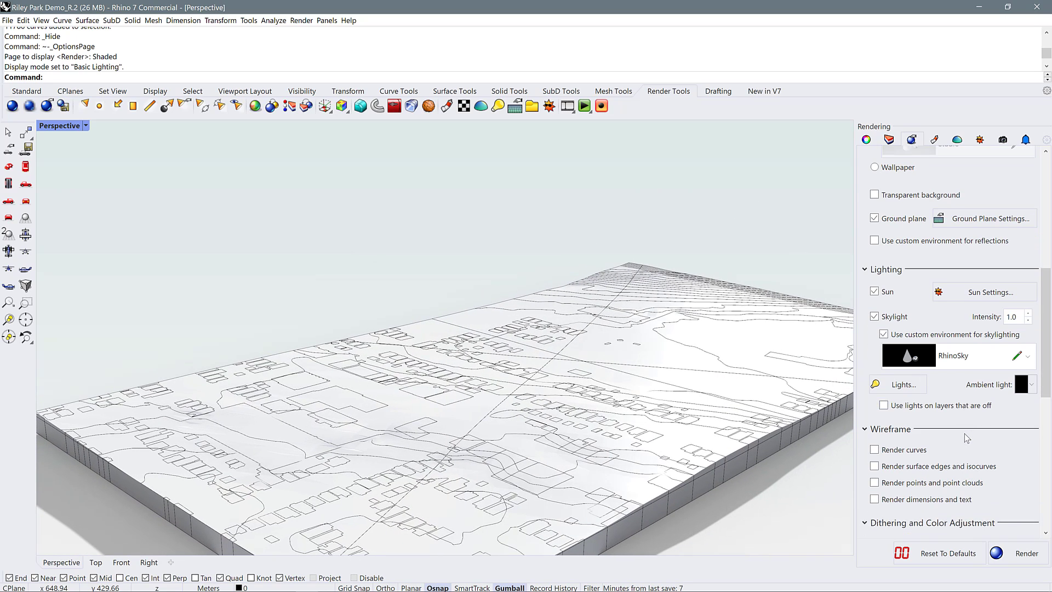
{"action": "scroll", "coordinate": [966, 437], "scroll_direction": "down", "scroll_amount": 2}
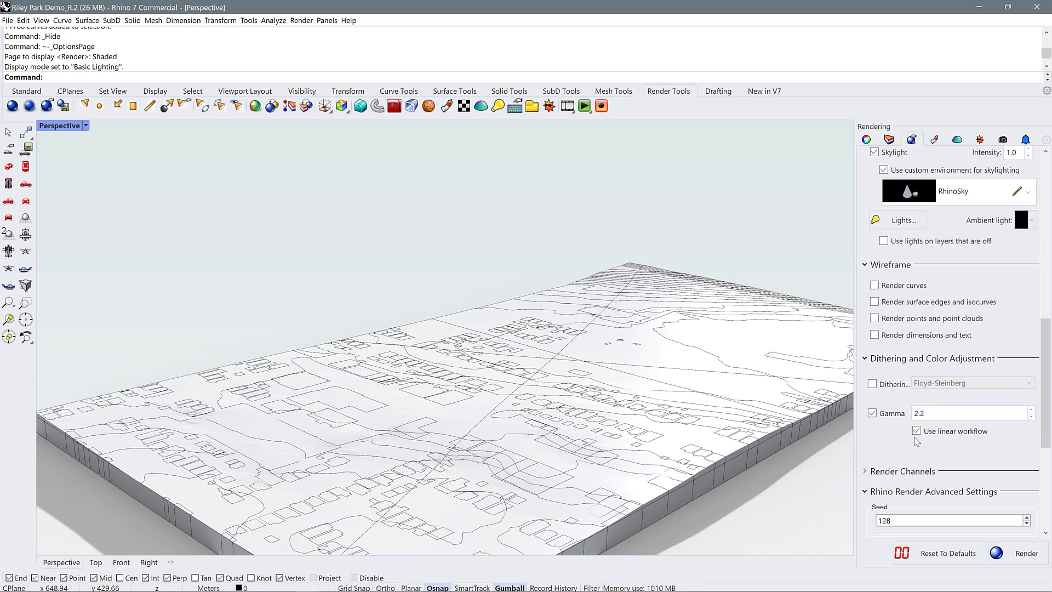
{"action": "scroll", "coordinate": [904, 439], "scroll_direction": "down", "scroll_amount": 2}
{"action": "scroll", "coordinate": [964, 405], "scroll_direction": "down", "scroll_amount": 5}
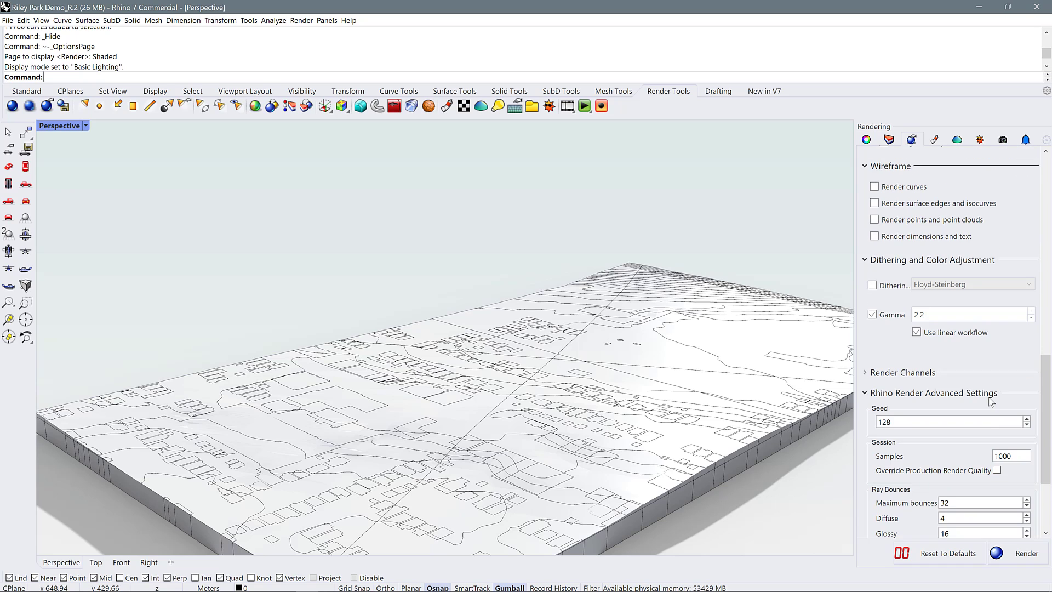
{"action": "scroll", "coordinate": [905, 410], "scroll_direction": "down", "scroll_amount": 2}
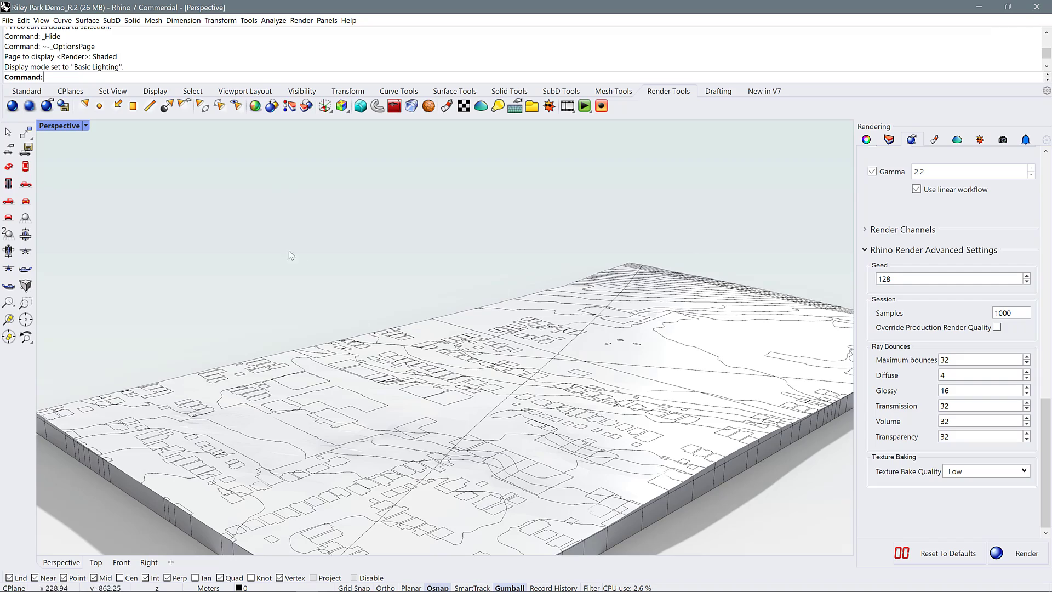
Switch the Perspective viewport to the Rendered display mode and look over the terrain's surface
{"action": "right_click_drag", "start_coordinate": [291, 254], "coordinate": [474, 358]}
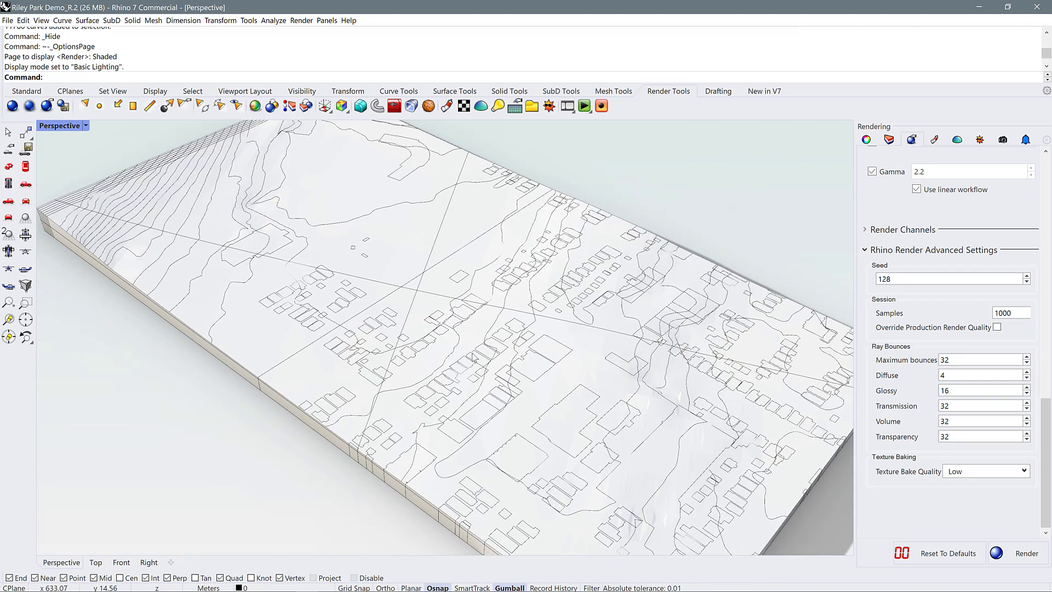
{"action": "scroll", "coordinate": [416, 323], "scroll_direction": "up", "scroll_amount": 2}
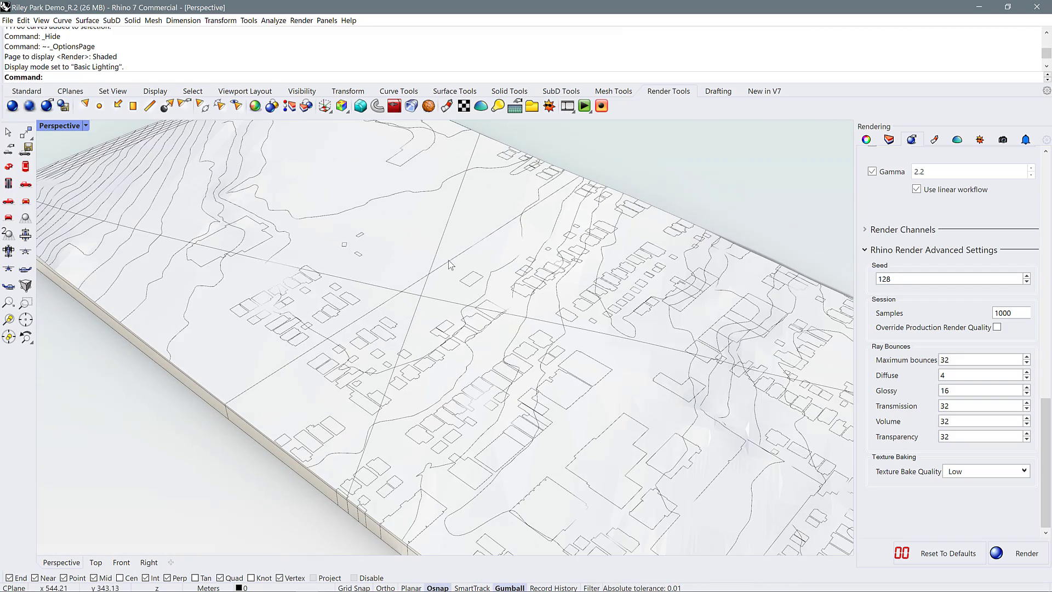
{"action": "left_click", "coordinate": [85, 126]}
{"action": "left_click", "coordinate": [66, 183]}
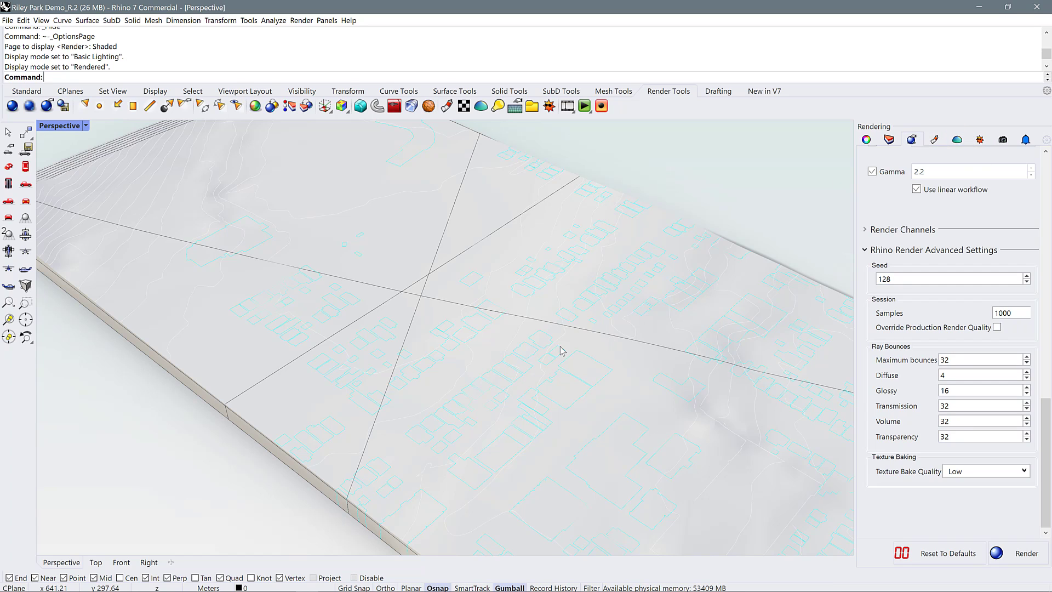
{"action": "right_click_drag", "start_coordinate": [562, 351], "coordinate": [470, 374]}
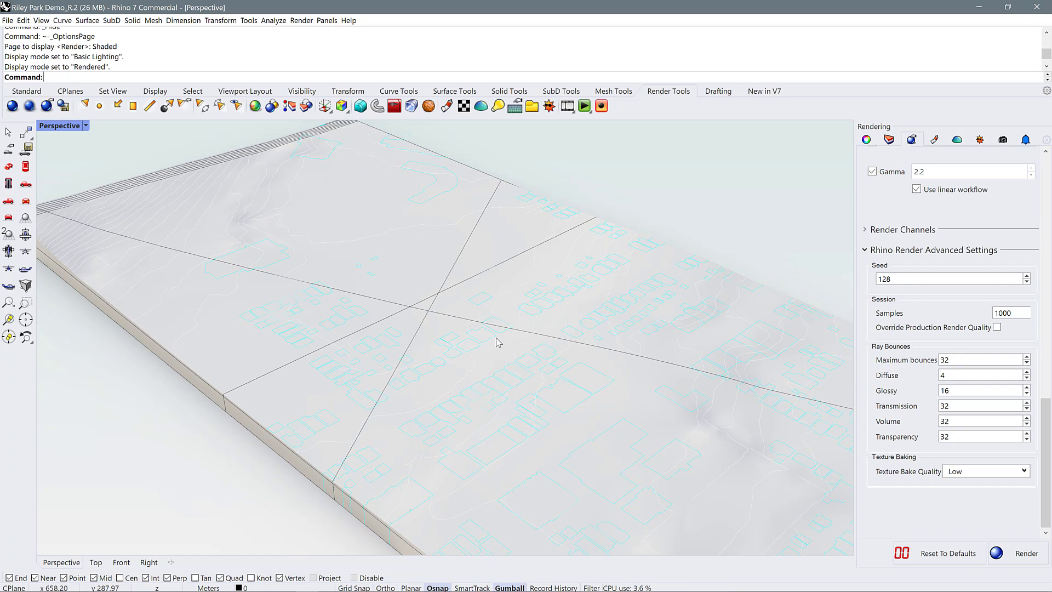
Switch the Perspective viewport to the Arctic display mode and inspect the terrain from another angle
{"action": "left_click", "coordinate": [86, 126]}
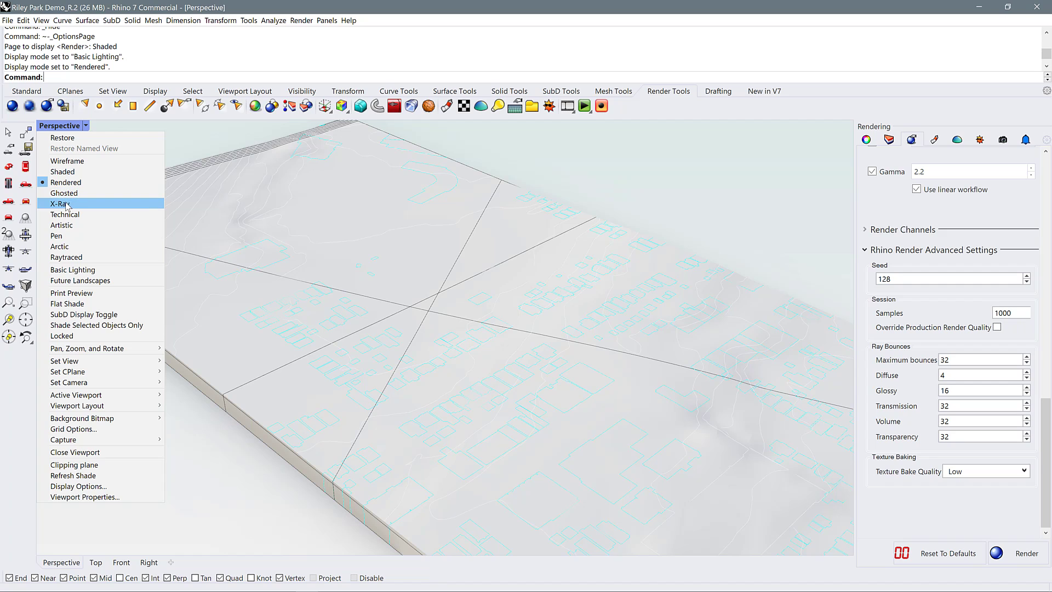
{"action": "left_click", "coordinate": [60, 246]}
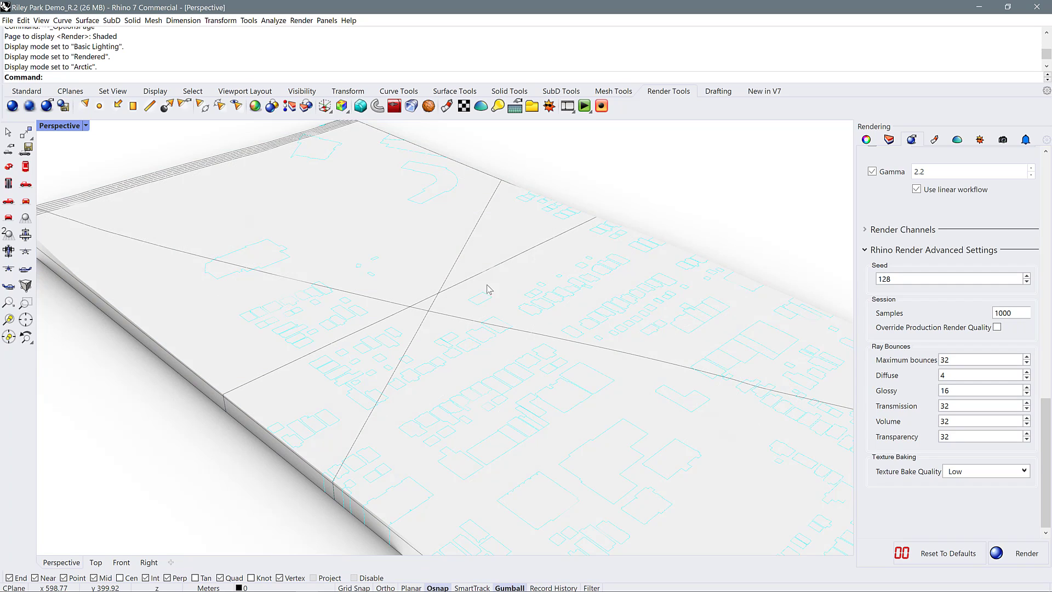
{"action": "mouse_move", "coordinate": [505, 329]}
{"action": "right_mouse_down"}
{"action": "mouse_move", "coordinate": [479, 336]}
{"action": "mouse_move", "coordinate": [503, 307]}
{"action": "mouse_move", "coordinate": [559, 315]}
{"action": "right_mouse_up"}
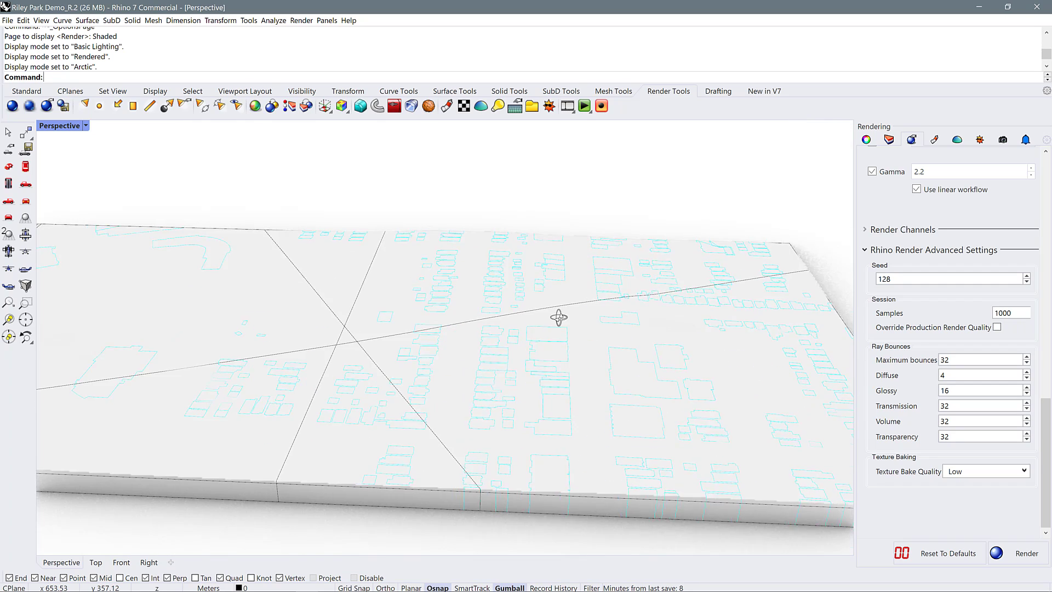
{"action": "scroll", "coordinate": [553, 317], "scroll_direction": "up", "scroll_amount": 3}
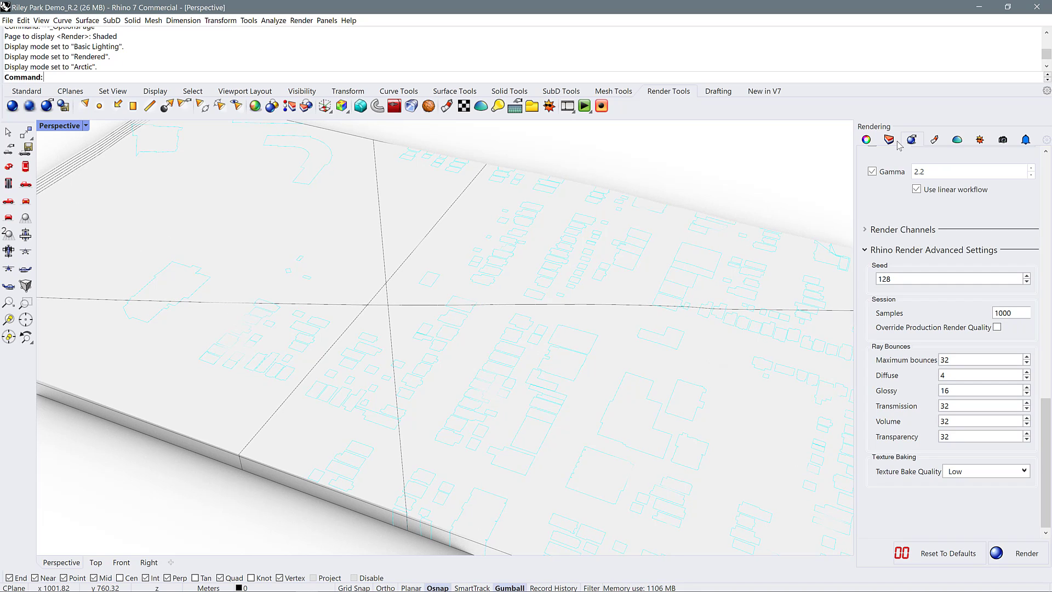
Preview the terrain in the Raytraced display mode and switch the Perspective viewport to Ghosted
{"action": "left_click", "coordinate": [86, 126]}
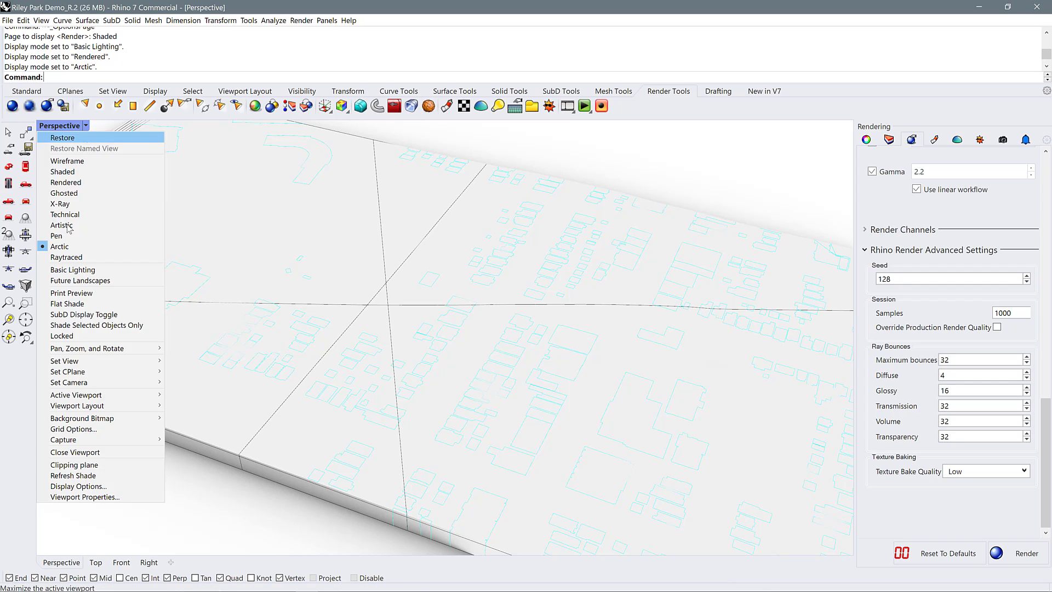
{"action": "left_click", "coordinate": [144, 258]}
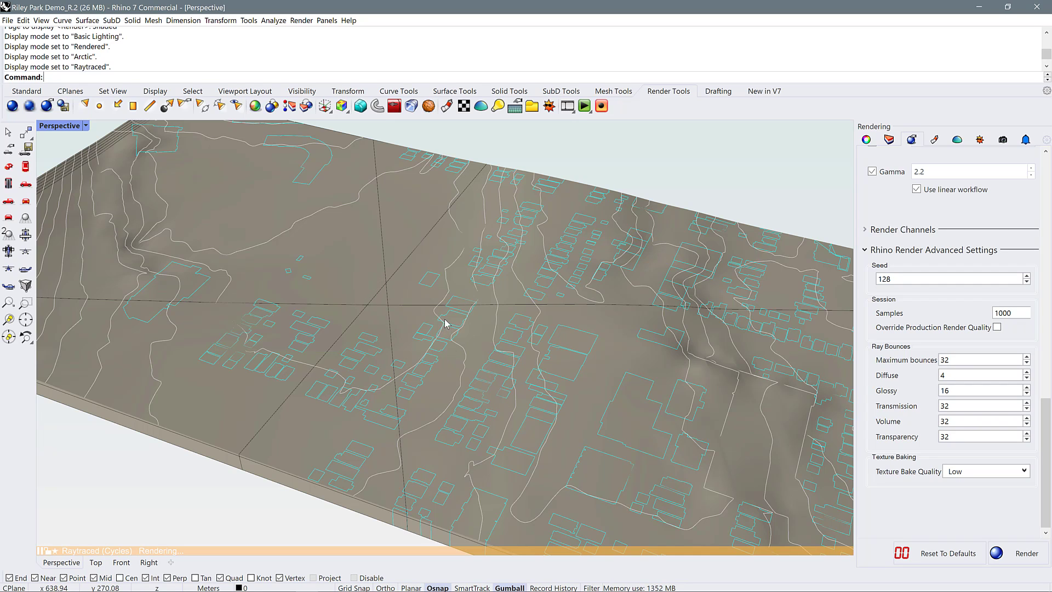
{"action": "left_click", "coordinate": [86, 127]}
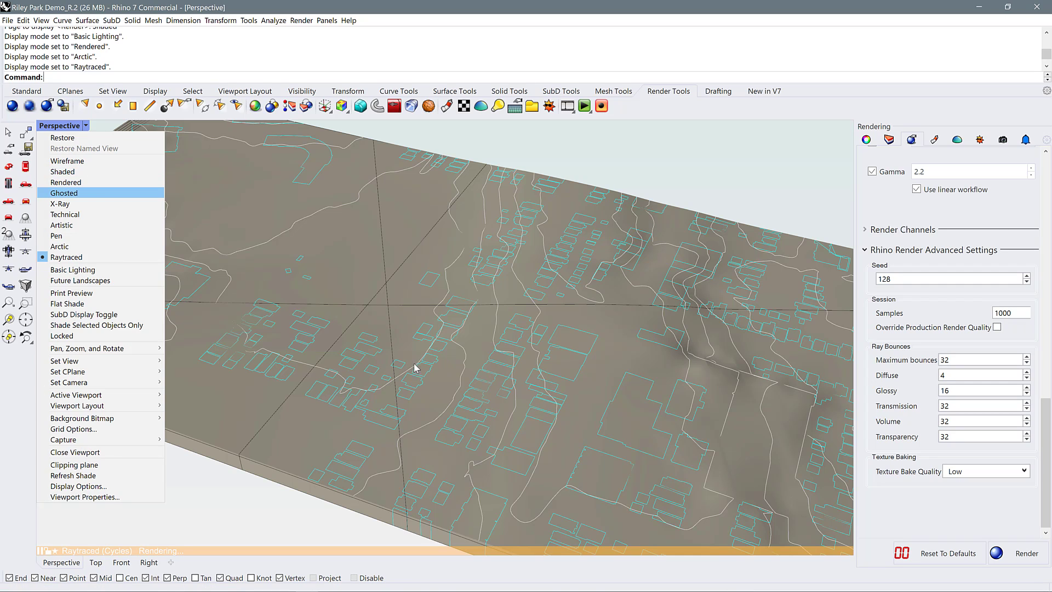
{"action": "key", "text": "Return"}
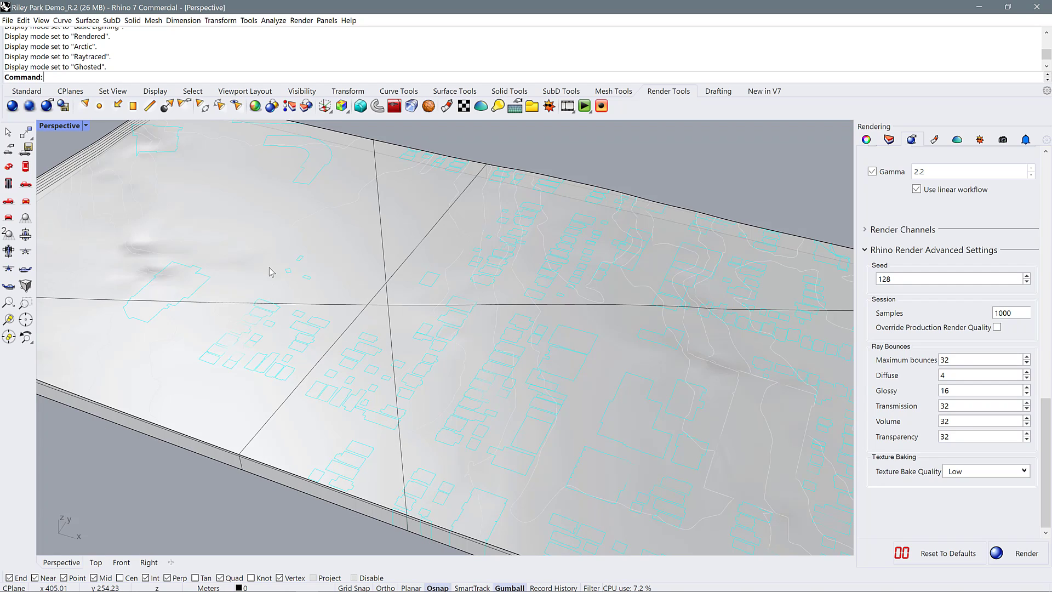
Look over the terrain in Ghosted mode and switch the Perspective viewport to the custom Basic Lighting display mode
{"action": "right_click_drag", "start_coordinate": [418, 338], "coordinate": [475, 403]}
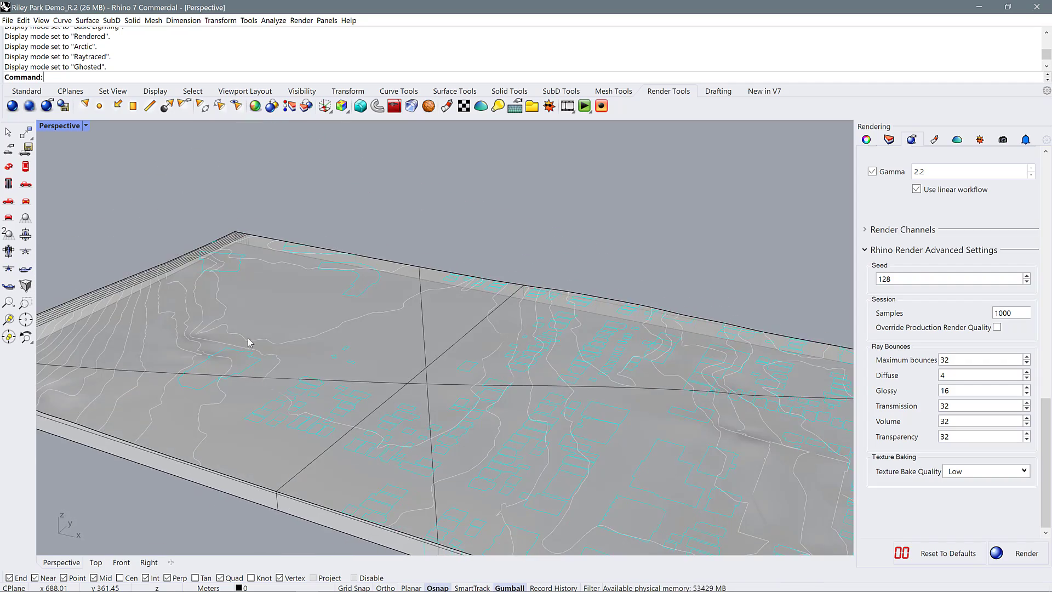
{"action": "left_click", "coordinate": [86, 126]}
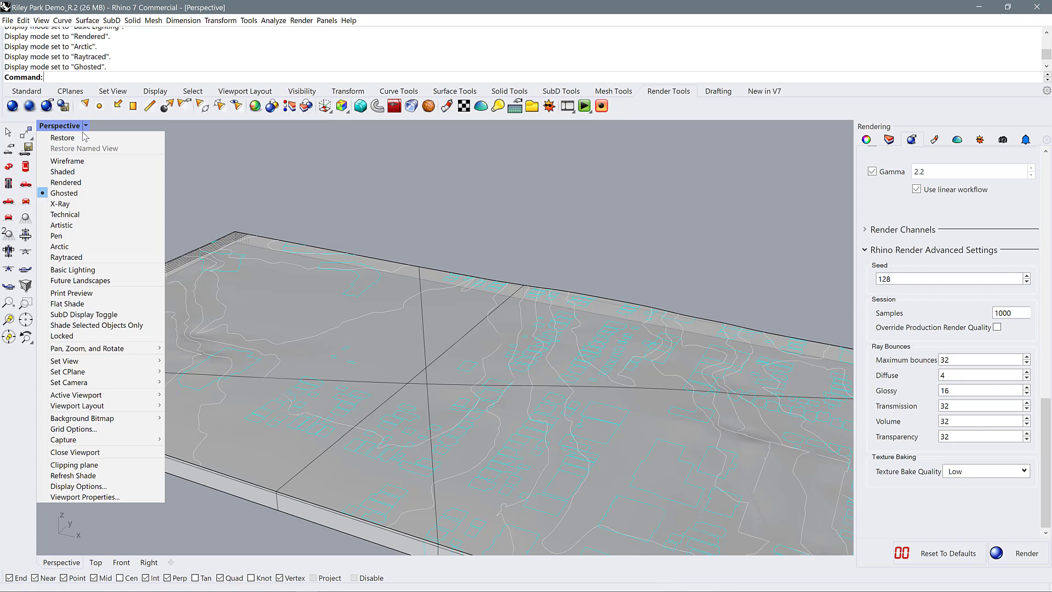
{"action": "left_click", "coordinate": [72, 270]}
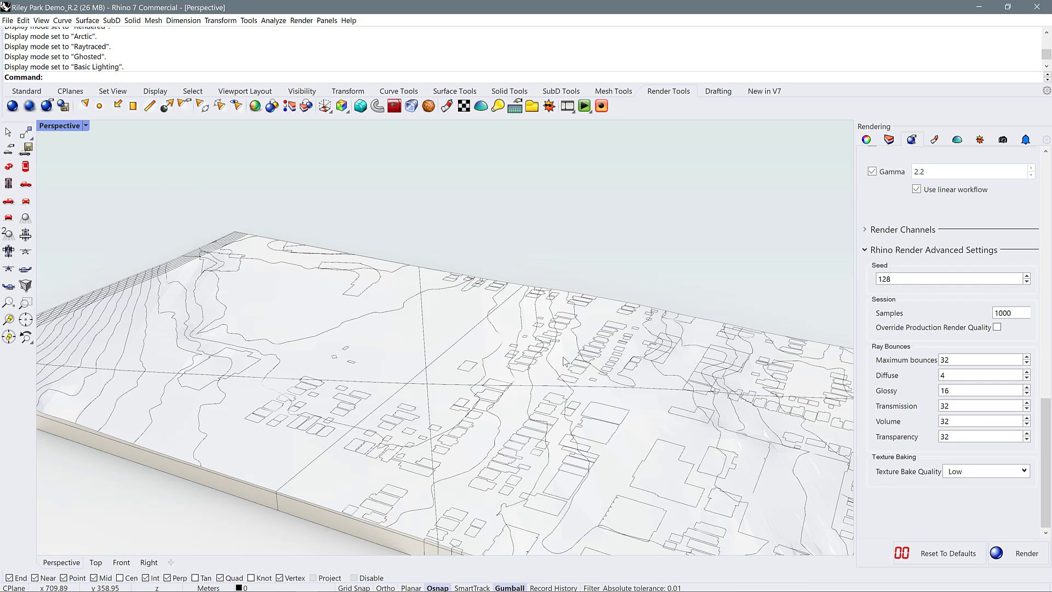
Examine the terrain's contour lines, building outlines, base edges and cast shadow from several angles, both close up and at full extent
{"action": "right_click_drag", "start_coordinate": [564, 361], "coordinate": [361, 317]}
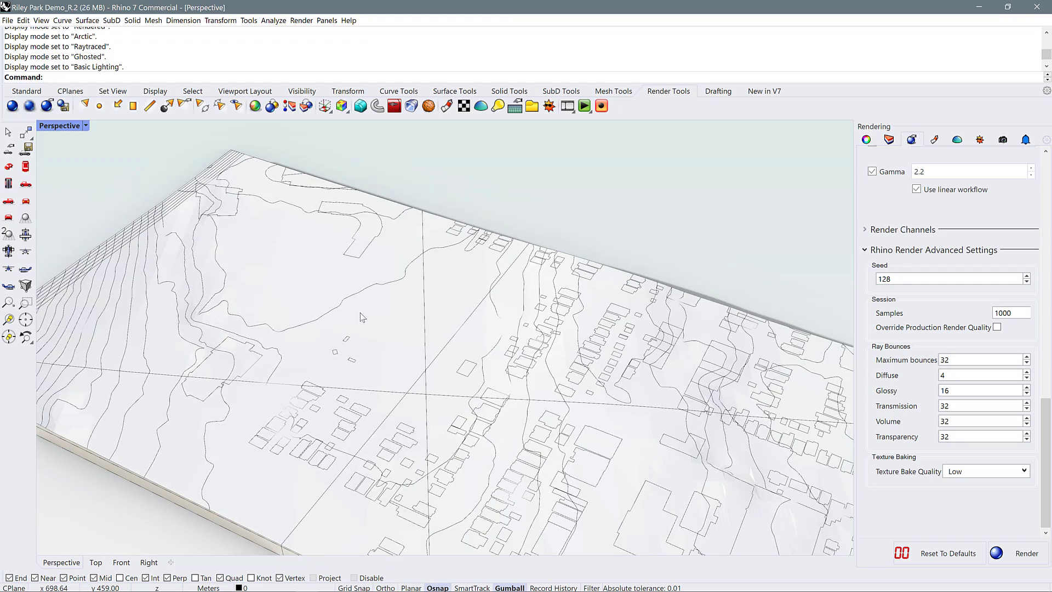
{"action": "right_click_drag", "start_coordinate": [575, 359], "coordinate": [449, 352]}
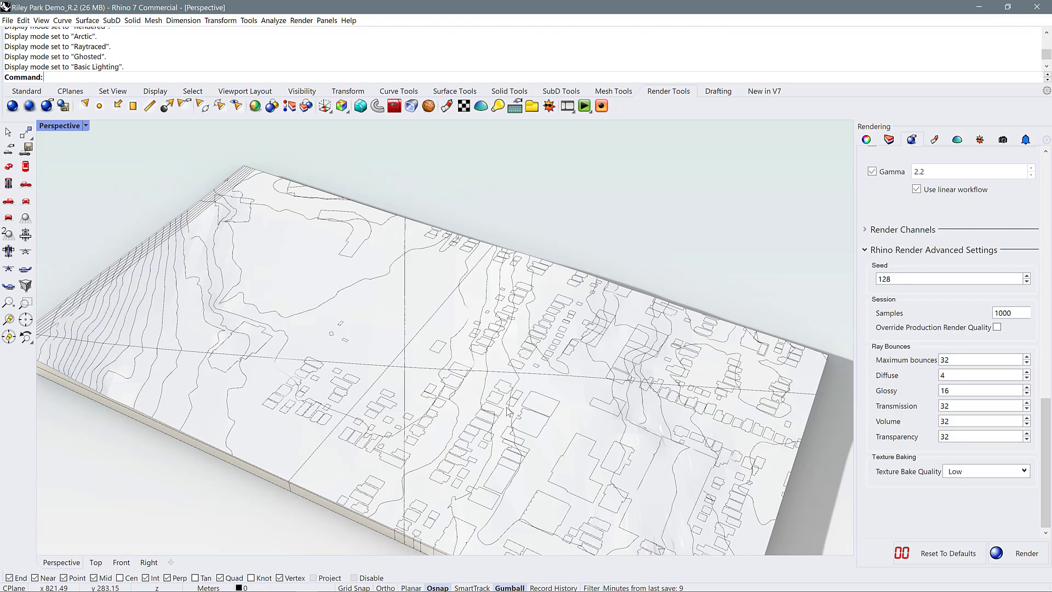
{"action": "right_click_drag", "start_coordinate": [556, 423], "coordinate": [576, 380]}
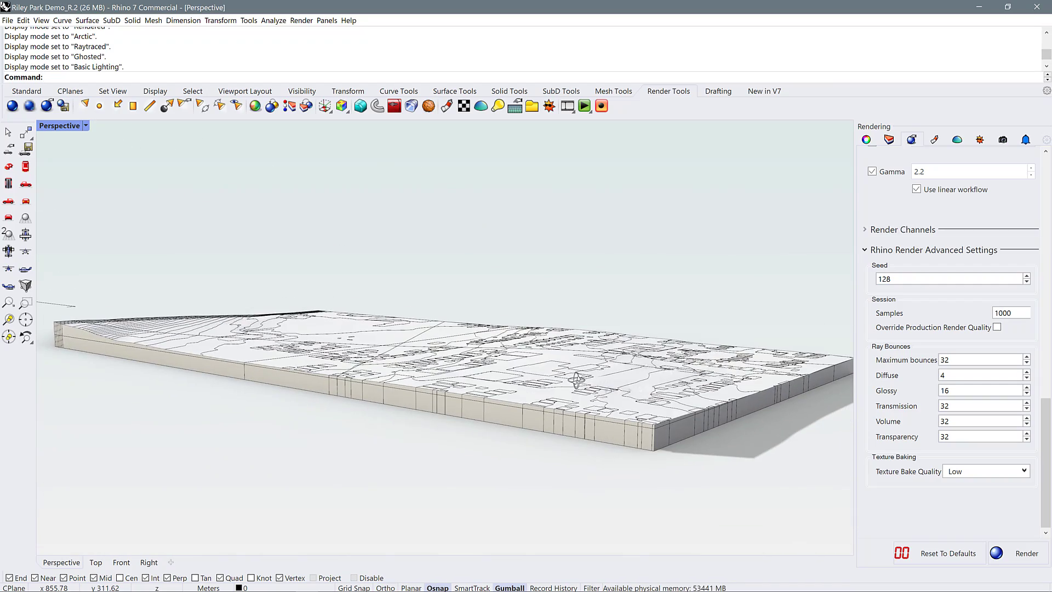
{"action": "scroll", "coordinate": [448, 317], "scroll_direction": "up", "scroll_amount": 4}
{"action": "right_click_drag", "start_coordinate": [448, 319], "coordinate": [451, 346]}
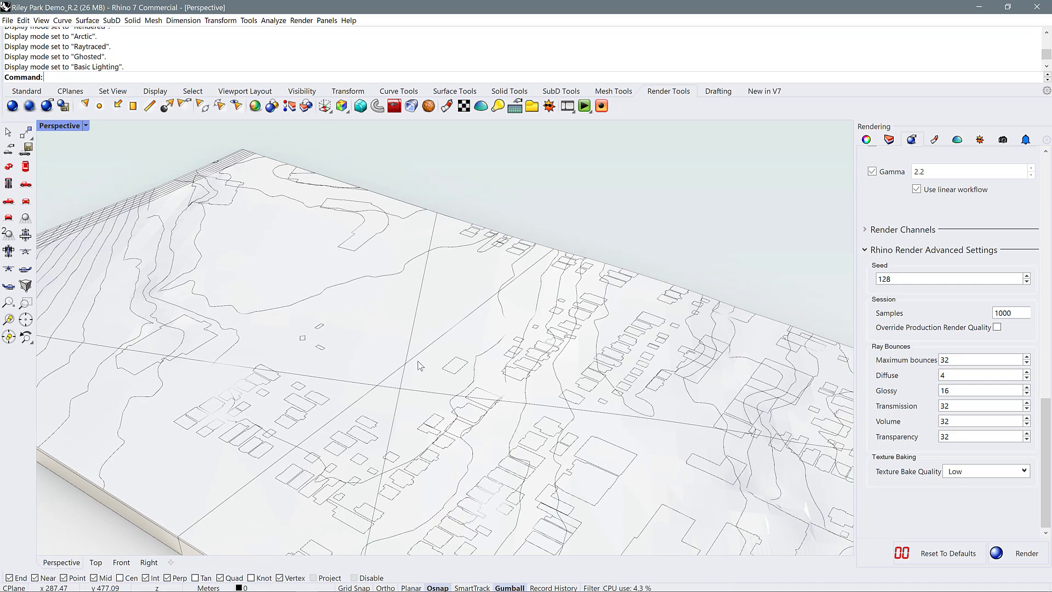
{"action": "scroll", "coordinate": [419, 366], "scroll_direction": "down", "scroll_amount": 3}
{"action": "scroll", "coordinate": [501, 400], "scroll_direction": "down", "scroll_amount": 3}
{"action": "right_click_drag", "start_coordinate": [496, 404], "coordinate": [450, 378]}
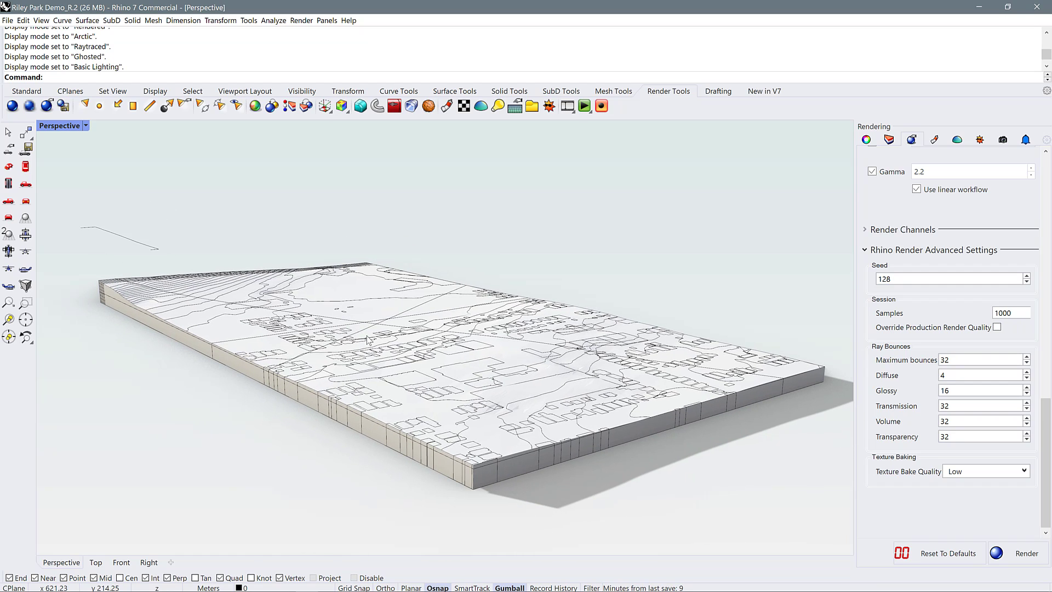
{"action": "scroll", "coordinate": [399, 350], "scroll_direction": "up", "scroll_amount": 8}
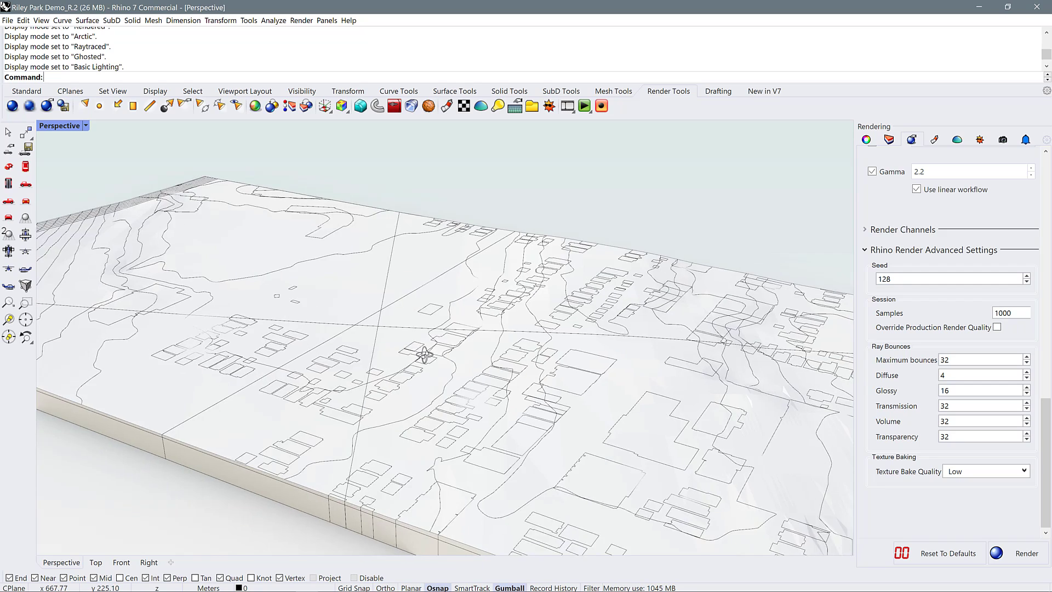
{"action": "scroll", "coordinate": [109, 251], "scroll_direction": "down", "scroll_amount": 2}
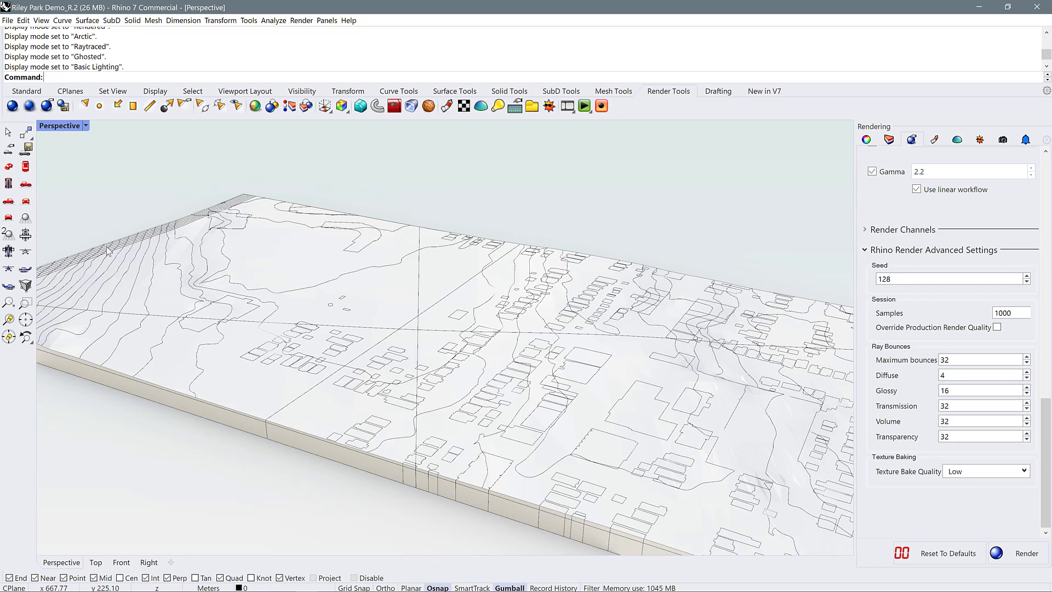